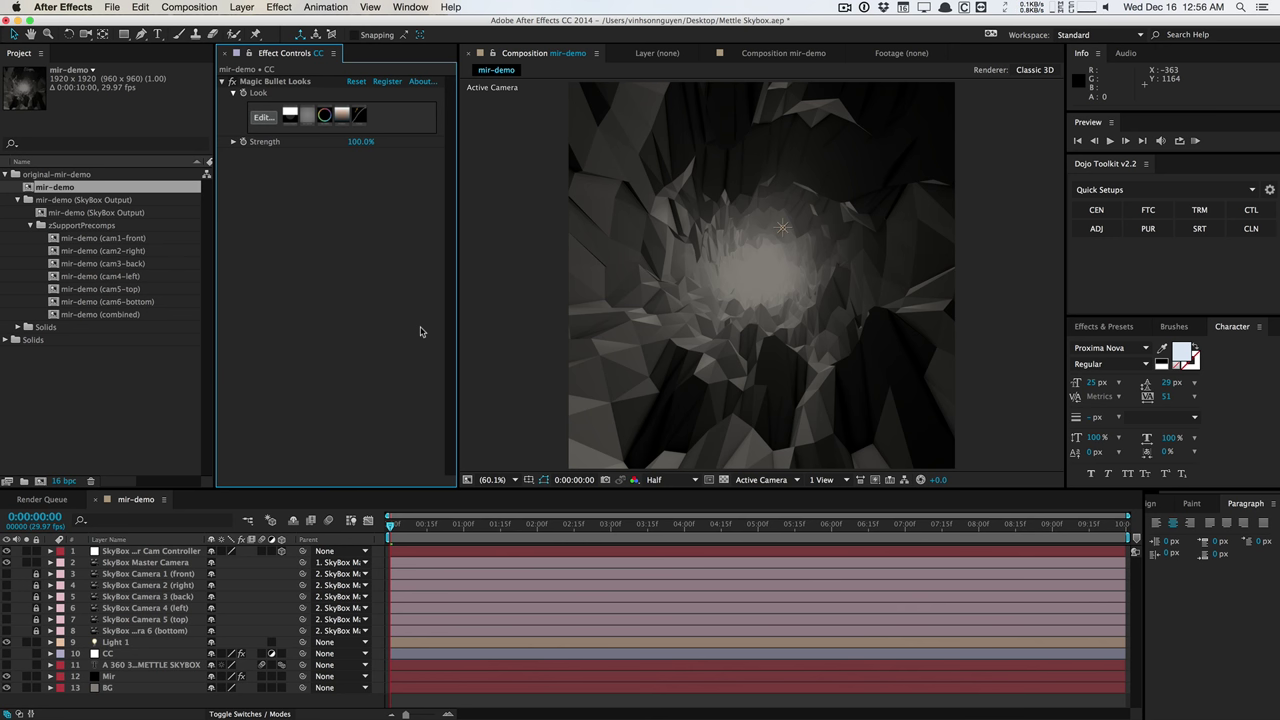
Switch from After Effects to the YouTube page showing the finished 360 cave render
{"action": "key", "text": "super+Tab"}
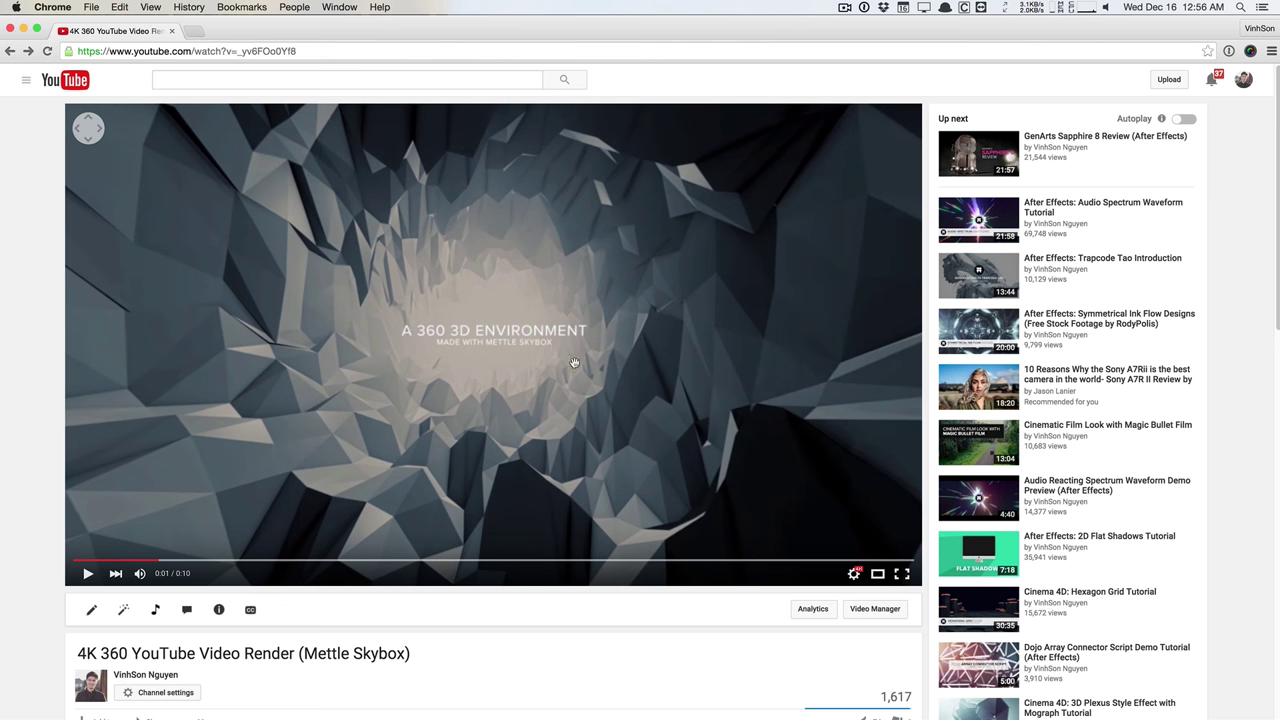
Drag around the 360 video to look at the tunnel and polygon cave walls
{"action": "mouse_move", "coordinate": [481, 431]}
{"action": "left_mouse_down"}
{"action": "mouse_move", "coordinate": [484, 369]}
{"action": "mouse_move", "coordinate": [395, 520]}
{"action": "mouse_move", "coordinate": [353, 367]}
{"action": "mouse_move", "coordinate": [460, 363]}
{"action": "mouse_move", "coordinate": [307, 365]}
{"action": "left_mouse_up"}
{"action": "left_click_drag", "start_coordinate": [654, 337], "coordinate": [403, 346]}
{"action": "left_click_drag", "start_coordinate": [683, 337], "coordinate": [569, 334]}
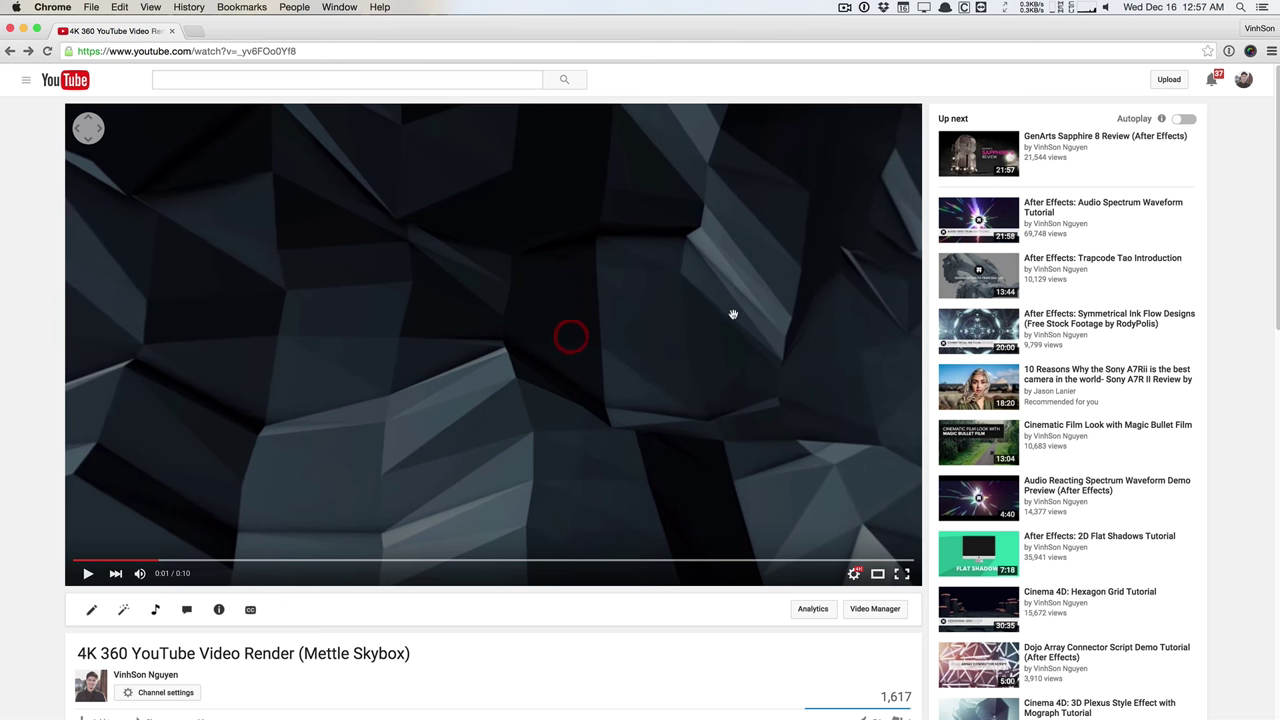
{"action": "left_click_drag", "start_coordinate": [731, 314], "coordinate": [589, 454]}
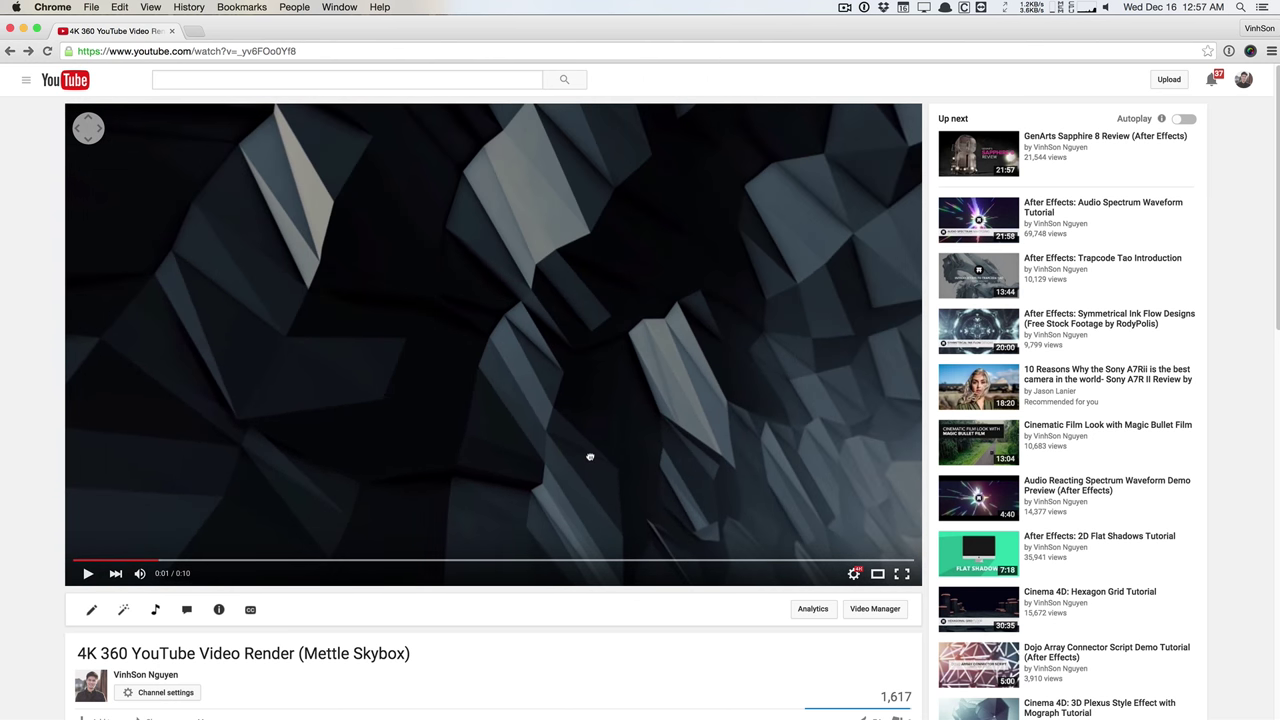
{"action": "left_click_drag", "start_coordinate": [546, 217], "coordinate": [643, 289]}
{"action": "left_click_drag", "start_coordinate": [409, 307], "coordinate": [530, 370]}
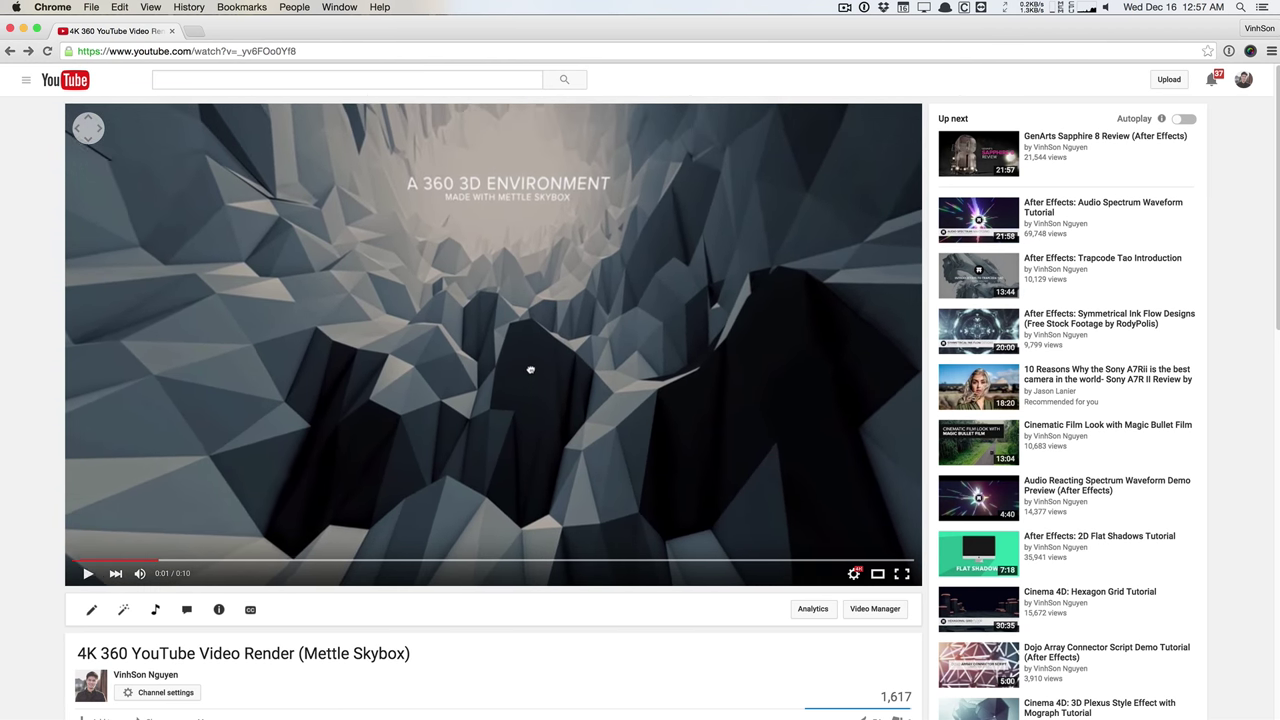
Play and pause the 360 video, pan back toward the title, then minimize Chrome
{"action": "left_click", "coordinate": [84, 576]}
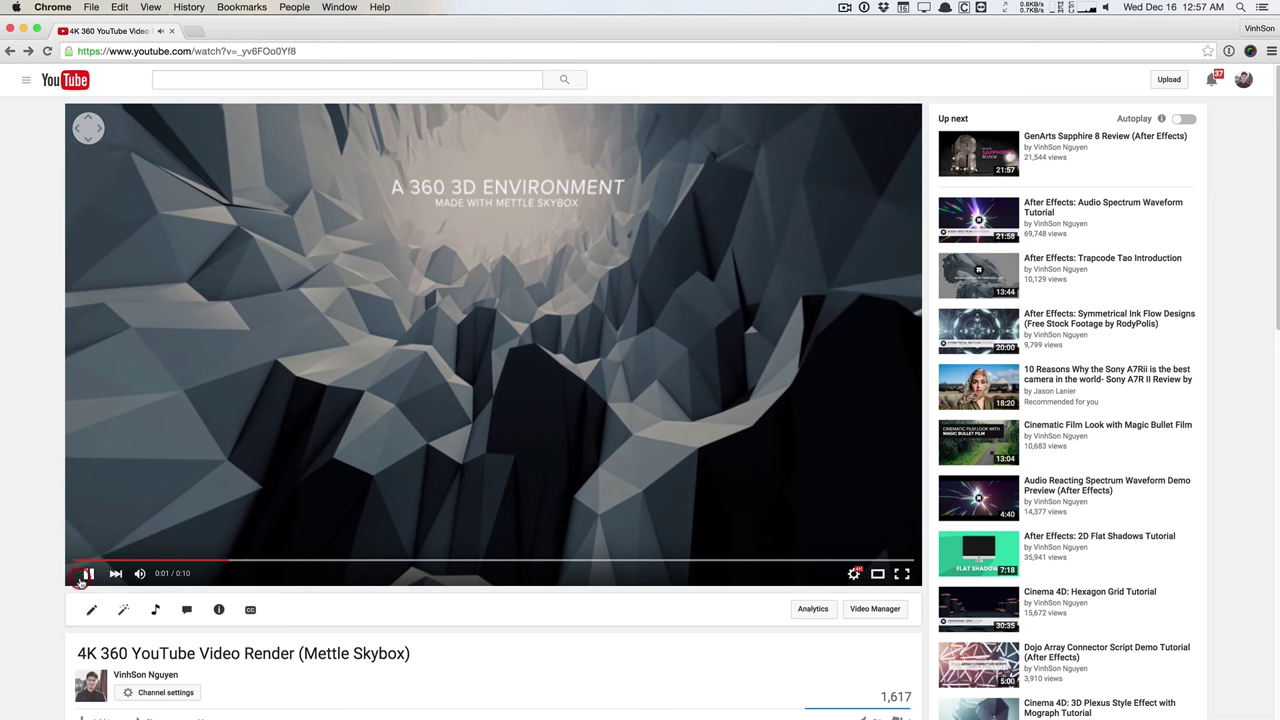
{"action": "left_click", "coordinate": [469, 336]}
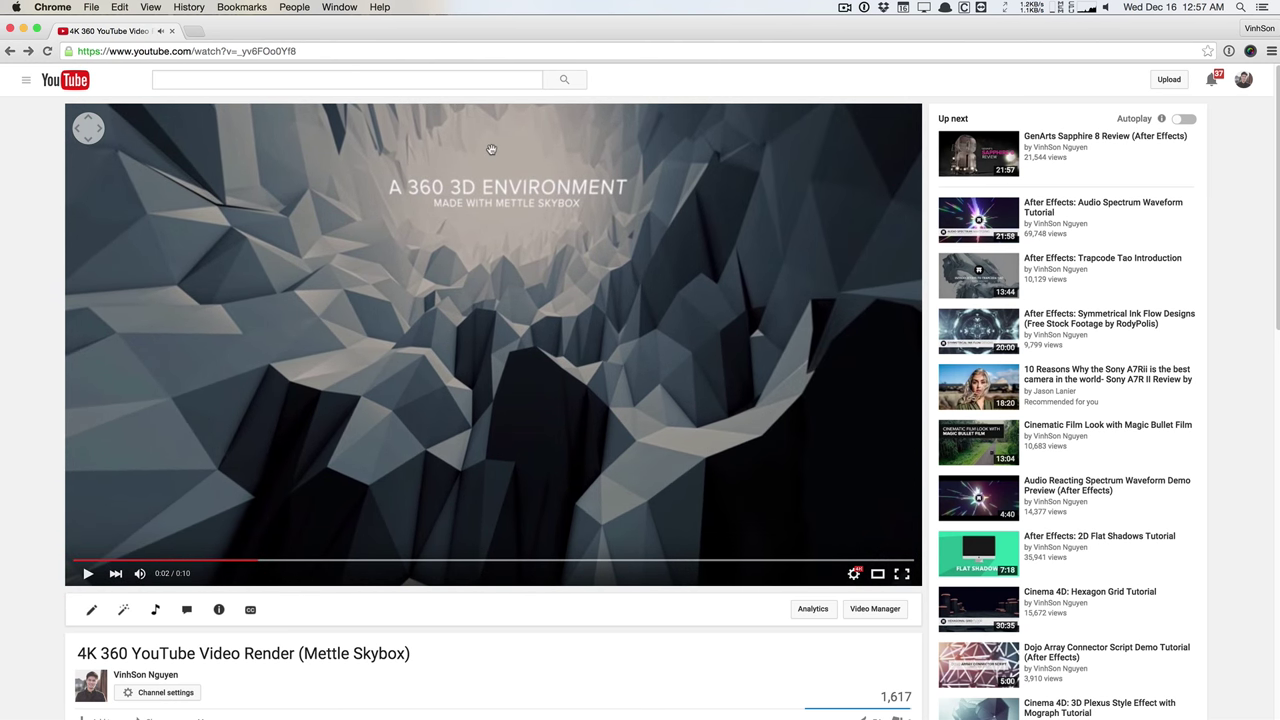
{"action": "mouse_move", "coordinate": [380, 209]}
{"action": "left_mouse_down"}
{"action": "mouse_move", "coordinate": [376, 254]}
{"action": "mouse_move", "coordinate": [382, 210]}
{"action": "left_mouse_up"}
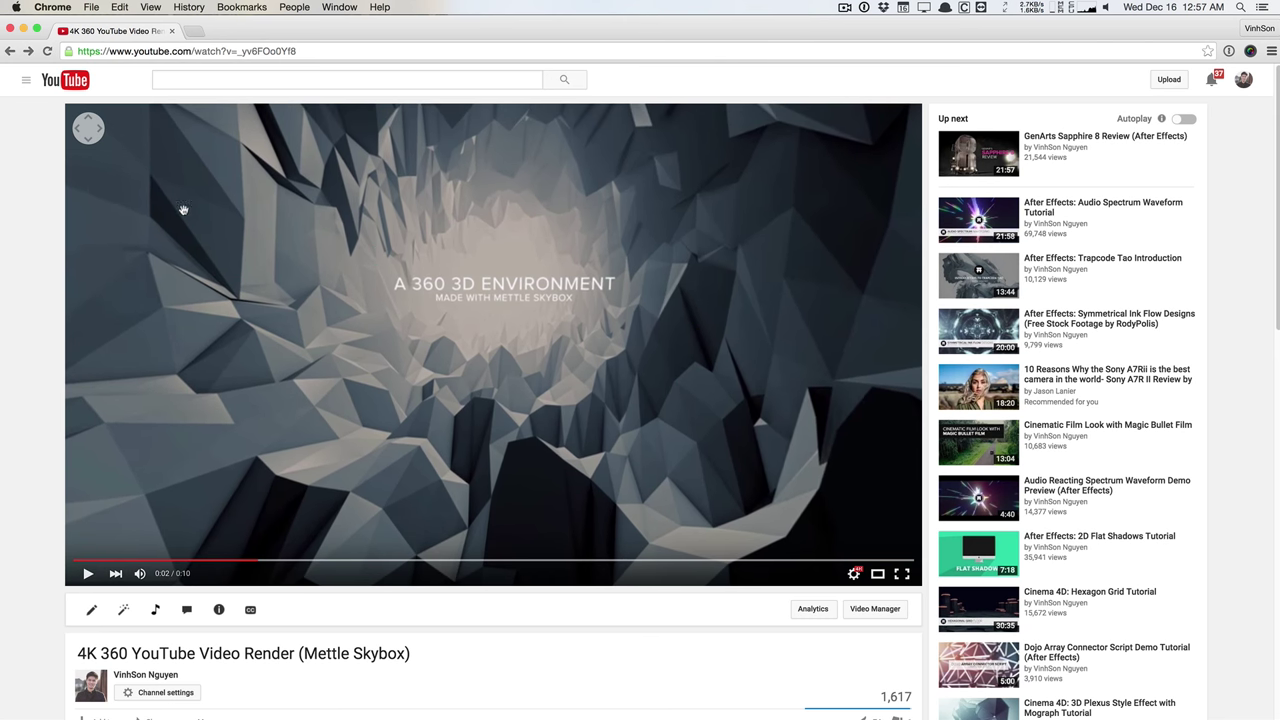
{"action": "left_click", "coordinate": [25, 28]}
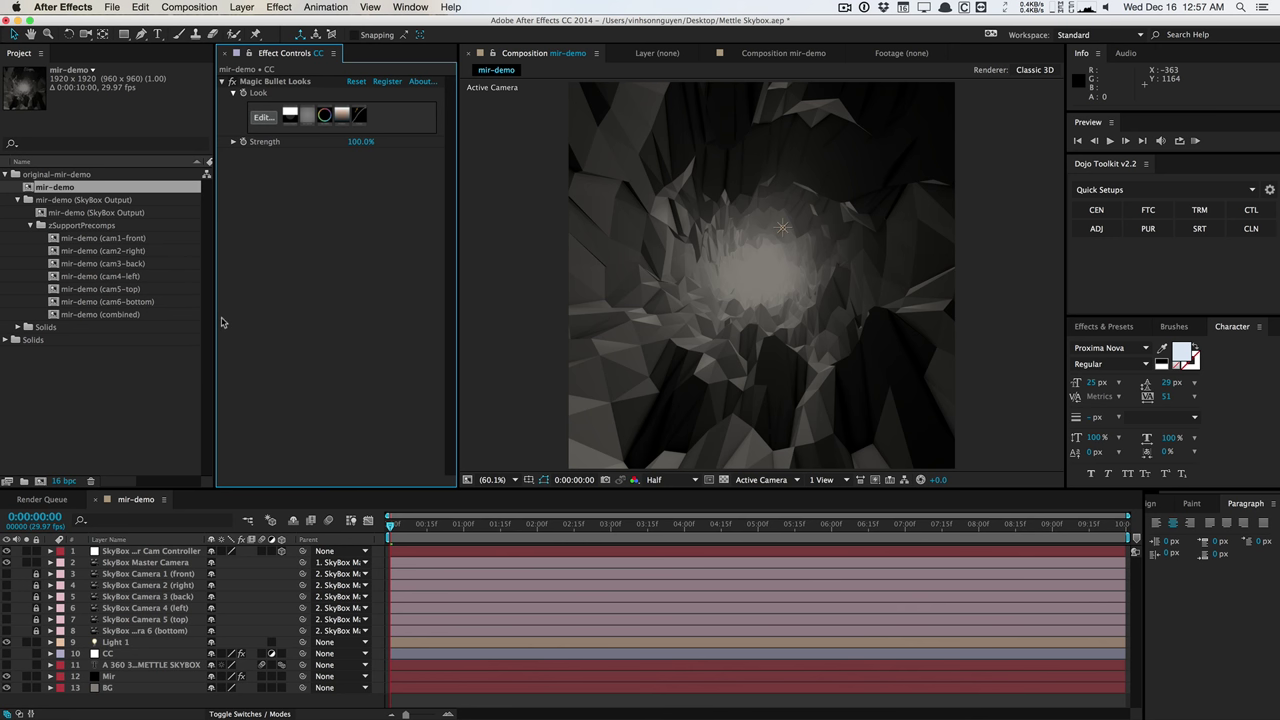
Launch SkyBox Creator.jsxbin from File > Scripts and move its panel up over Effect Controls
{"action": "left_click", "coordinate": [112, 7]}
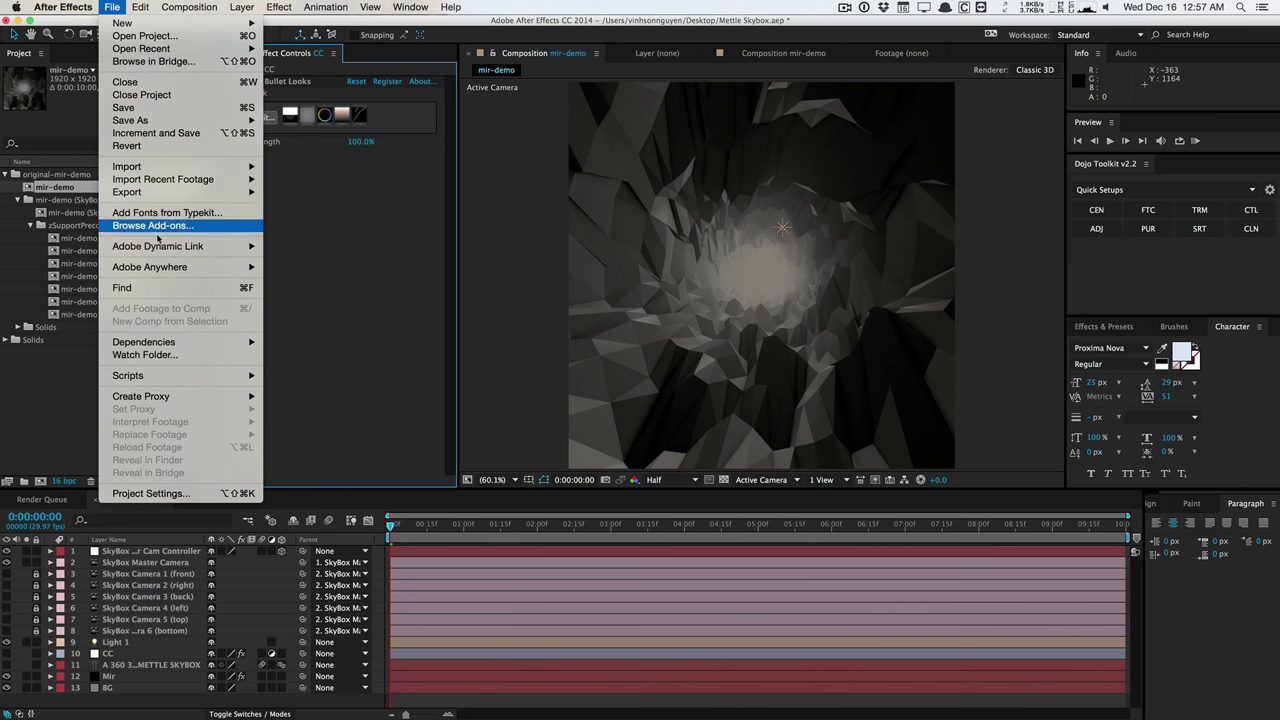
{"action": "mouse_move", "coordinate": [167, 378]}
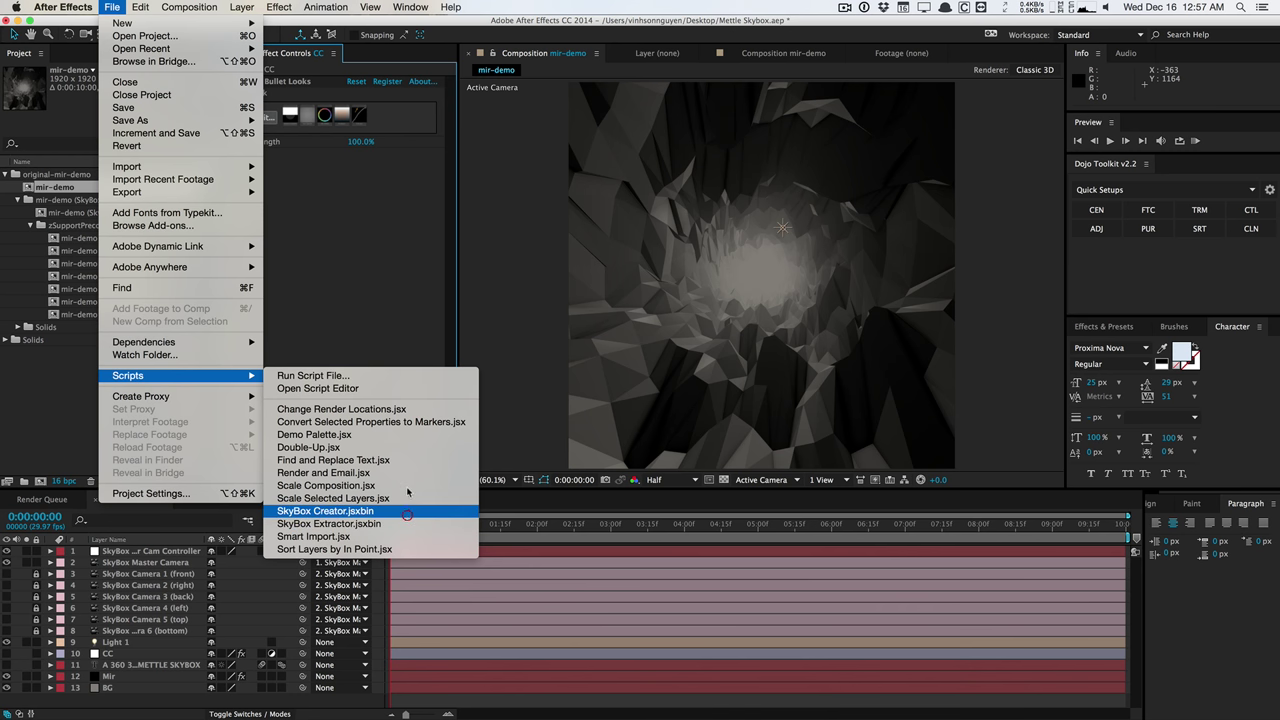
{"action": "left_click", "coordinate": [407, 511]}
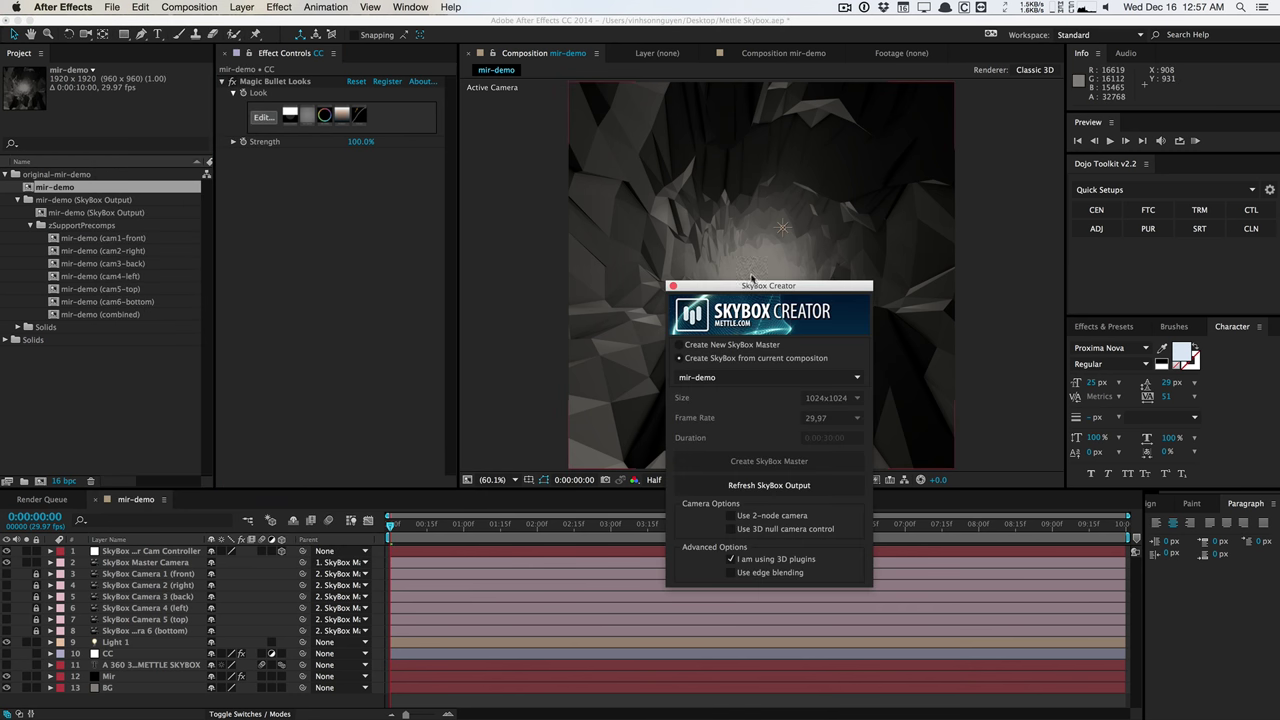
{"action": "left_click_drag", "start_coordinate": [760, 288], "coordinate": [325, 98]}
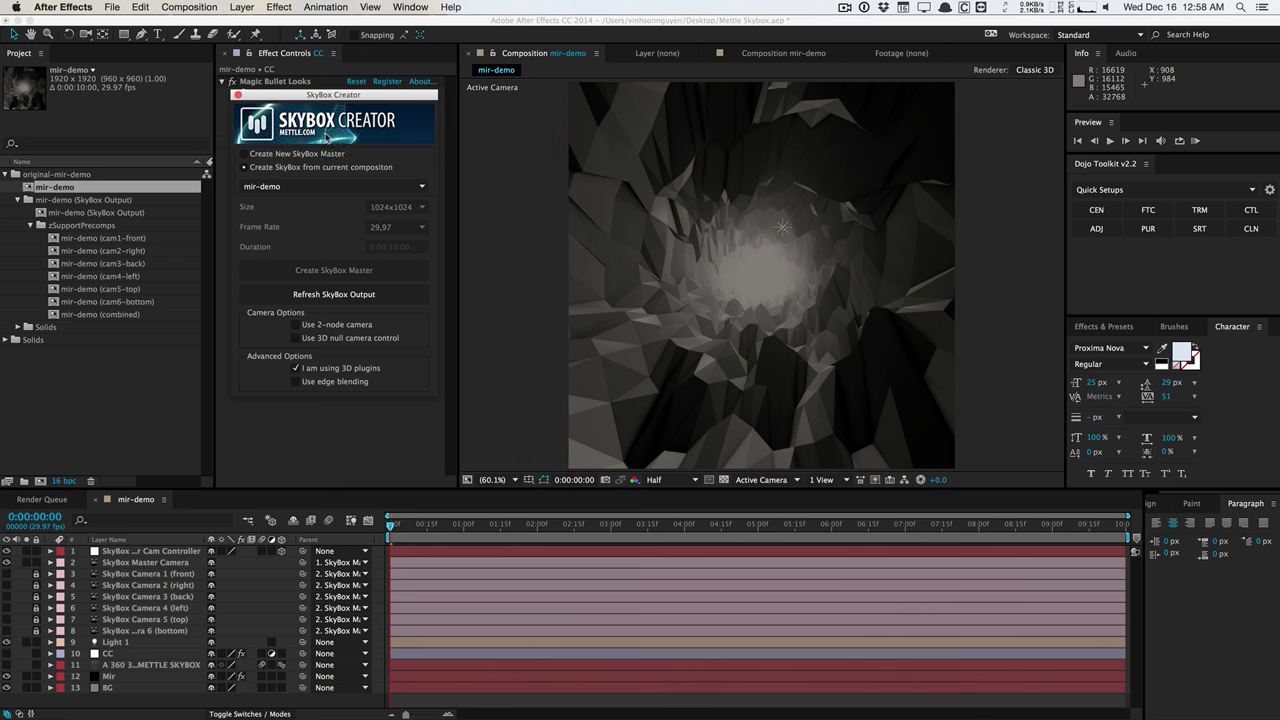
Toggle SkyBox Creator between the two modes, settle on Create New SkyBox Master, and view the Size options
{"action": "left_click", "coordinate": [342, 157]}
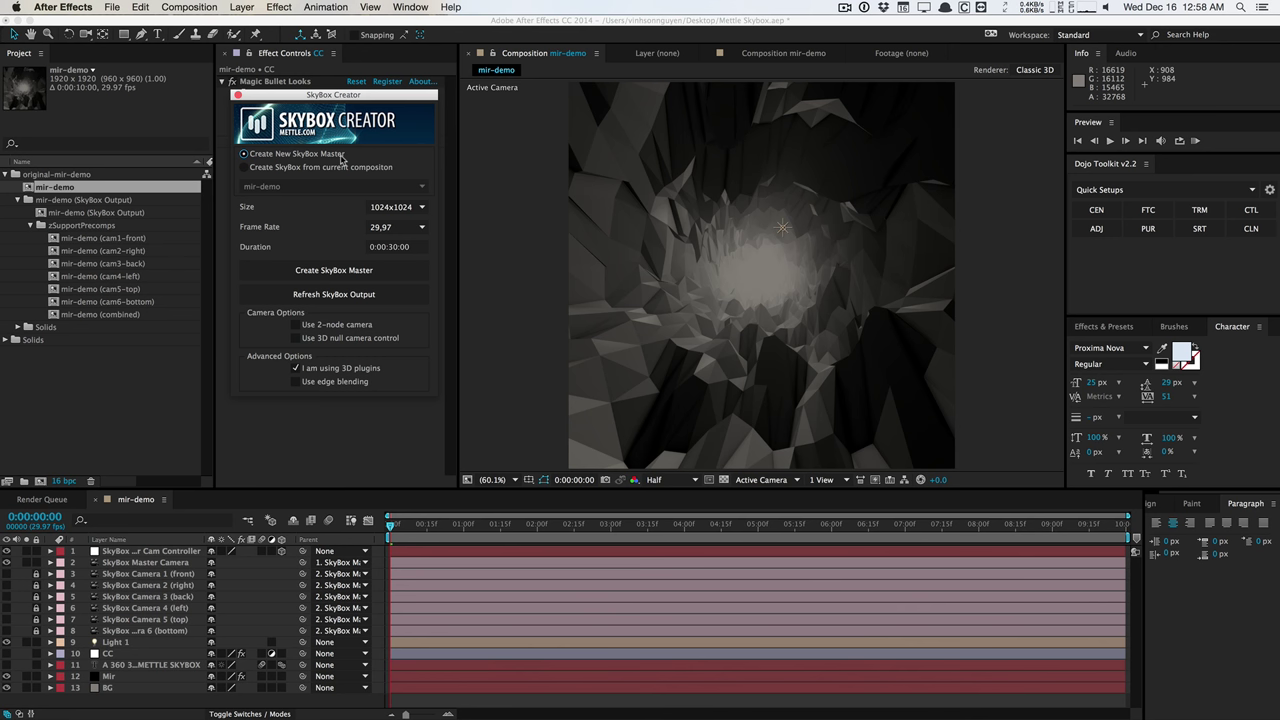
{"action": "left_click", "coordinate": [341, 170]}
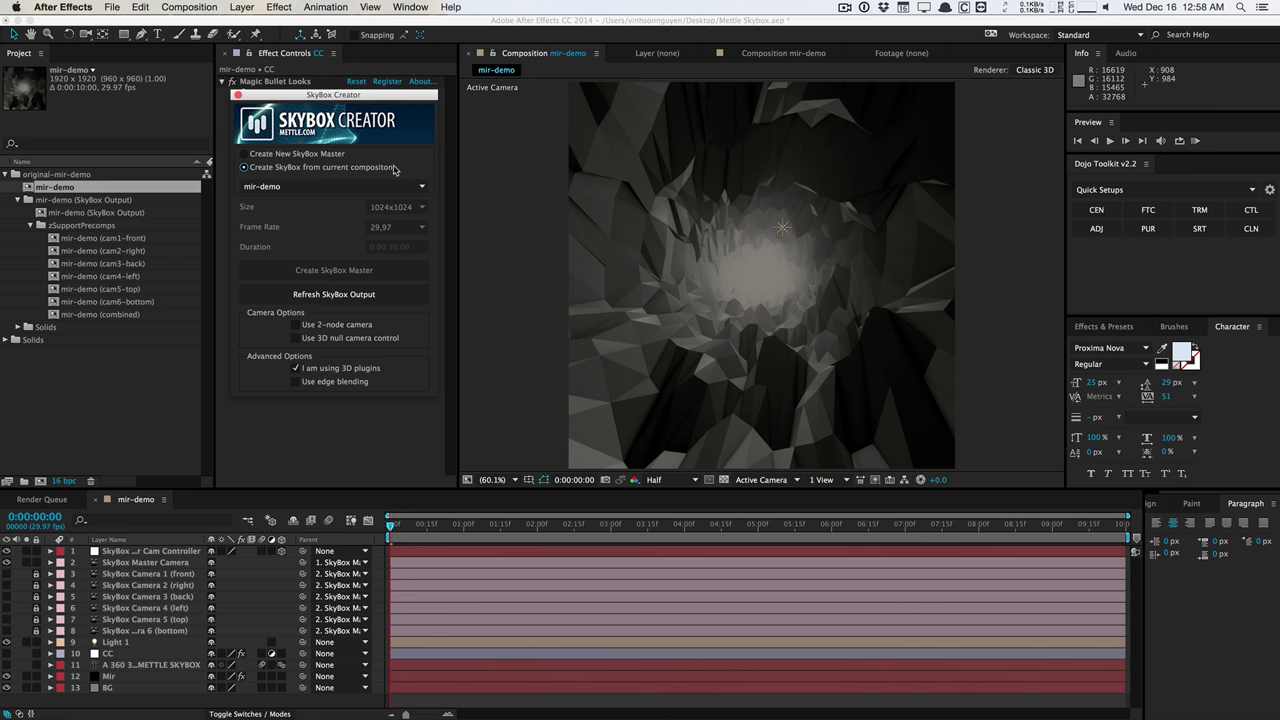
{"action": "left_click", "coordinate": [310, 153]}
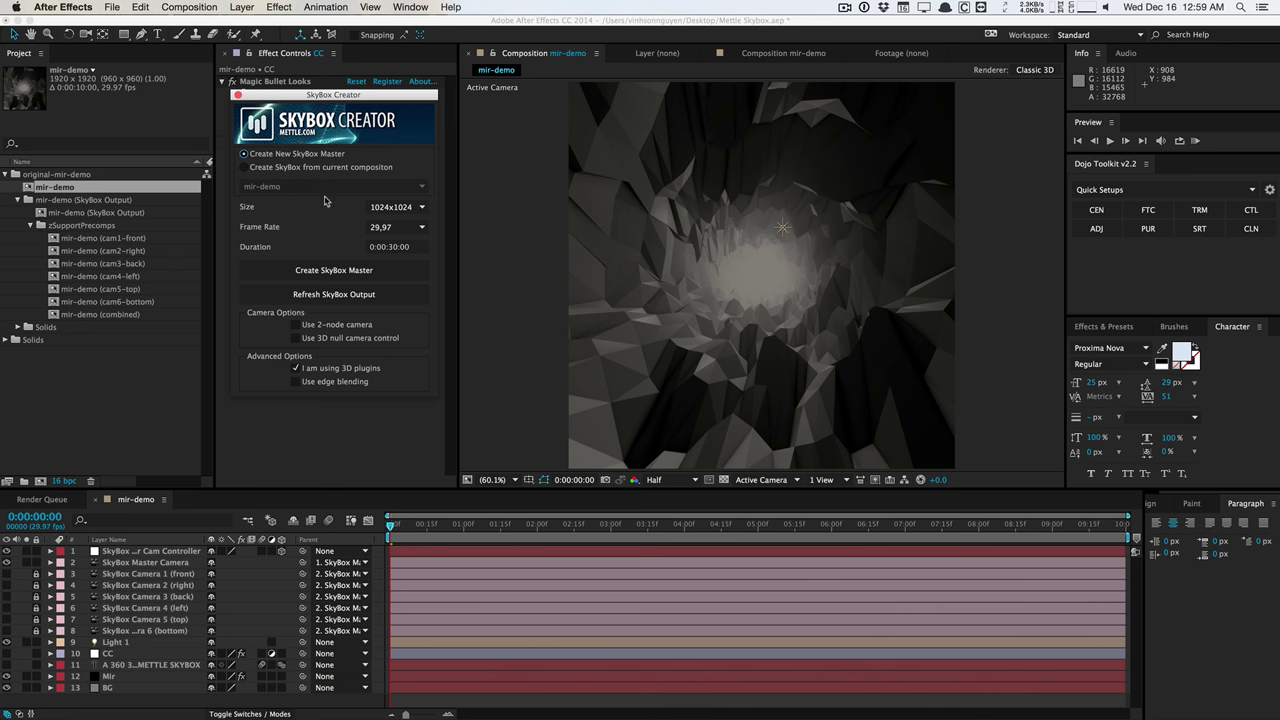
{"action": "left_click", "coordinate": [407, 213]}
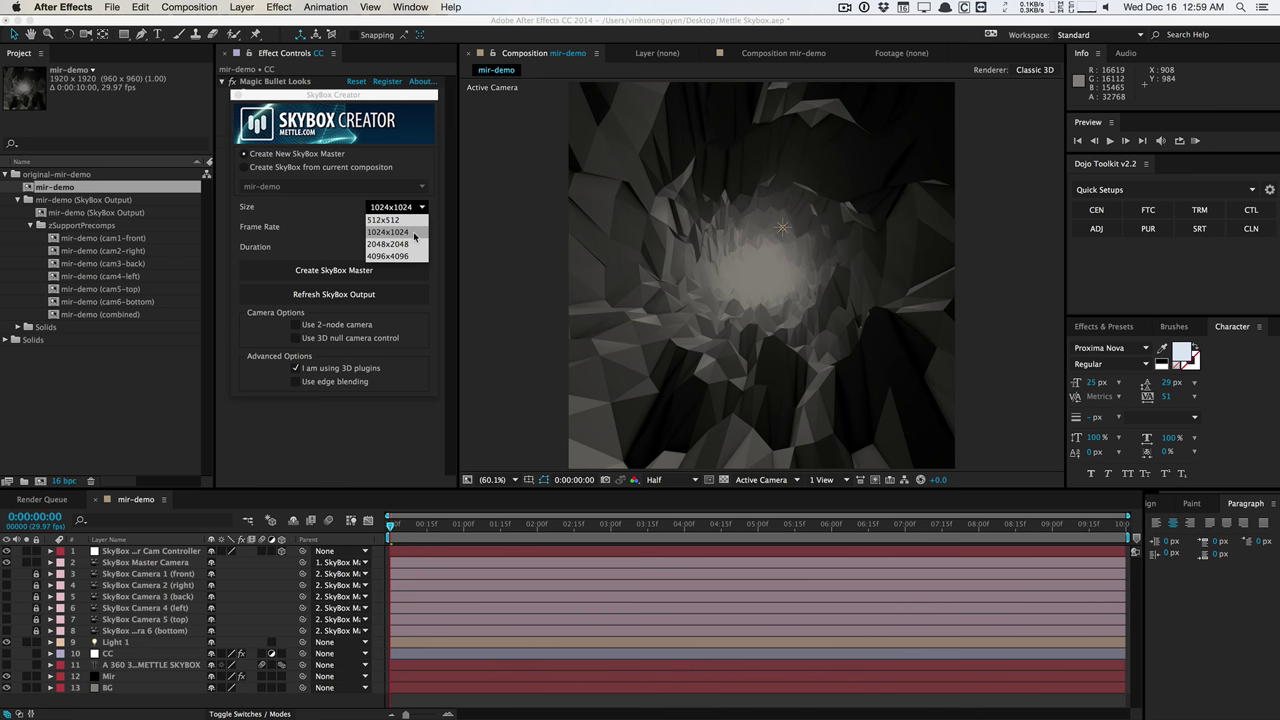
Set size 1024x1024, 24 fps, duration 0:00:10:00, and enable 2-node camera and 3D null camera control
{"action": "left_click", "coordinate": [414, 233]}
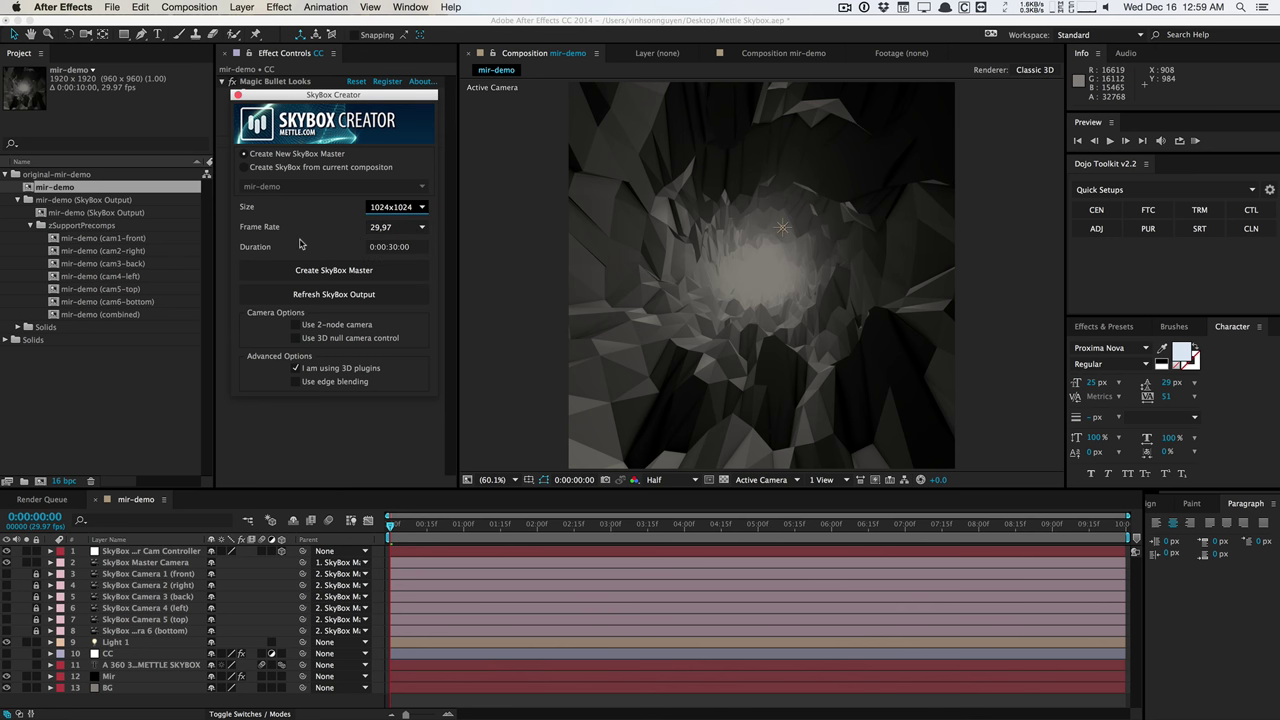
{"action": "left_click", "coordinate": [424, 229]}
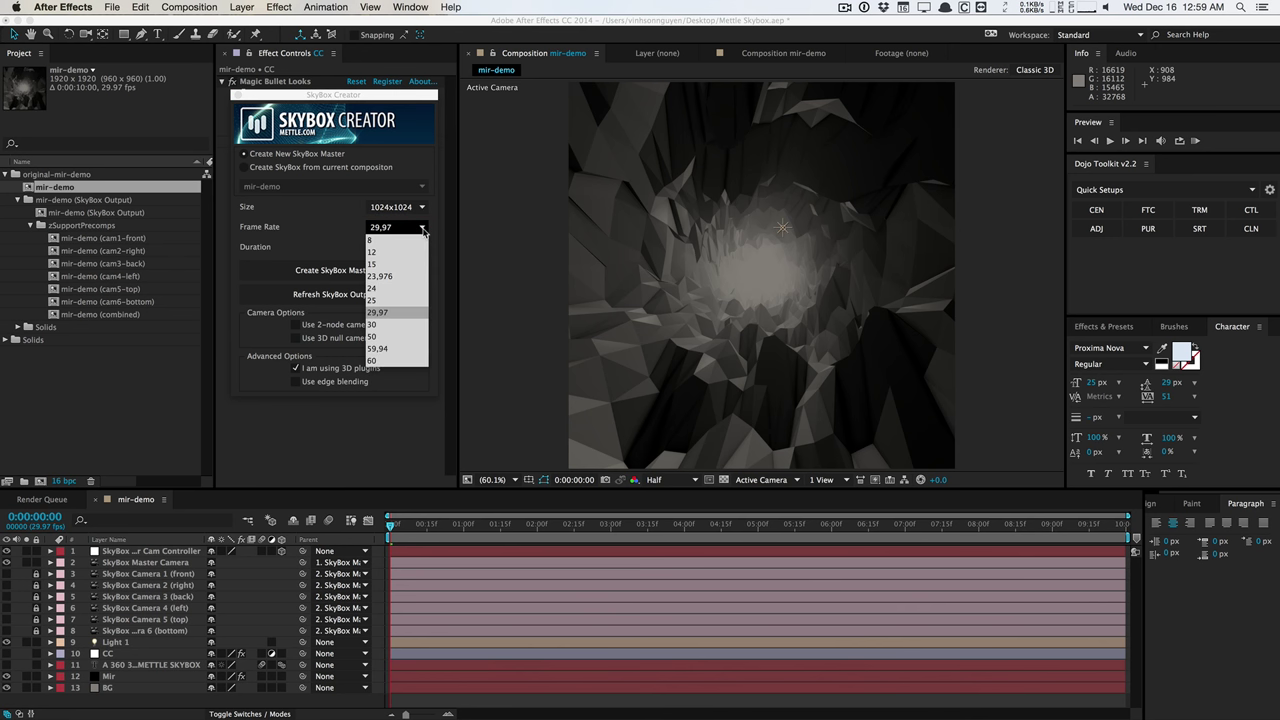
{"action": "left_click", "coordinate": [415, 289]}
{"action": "left_click", "coordinate": [389, 247]}
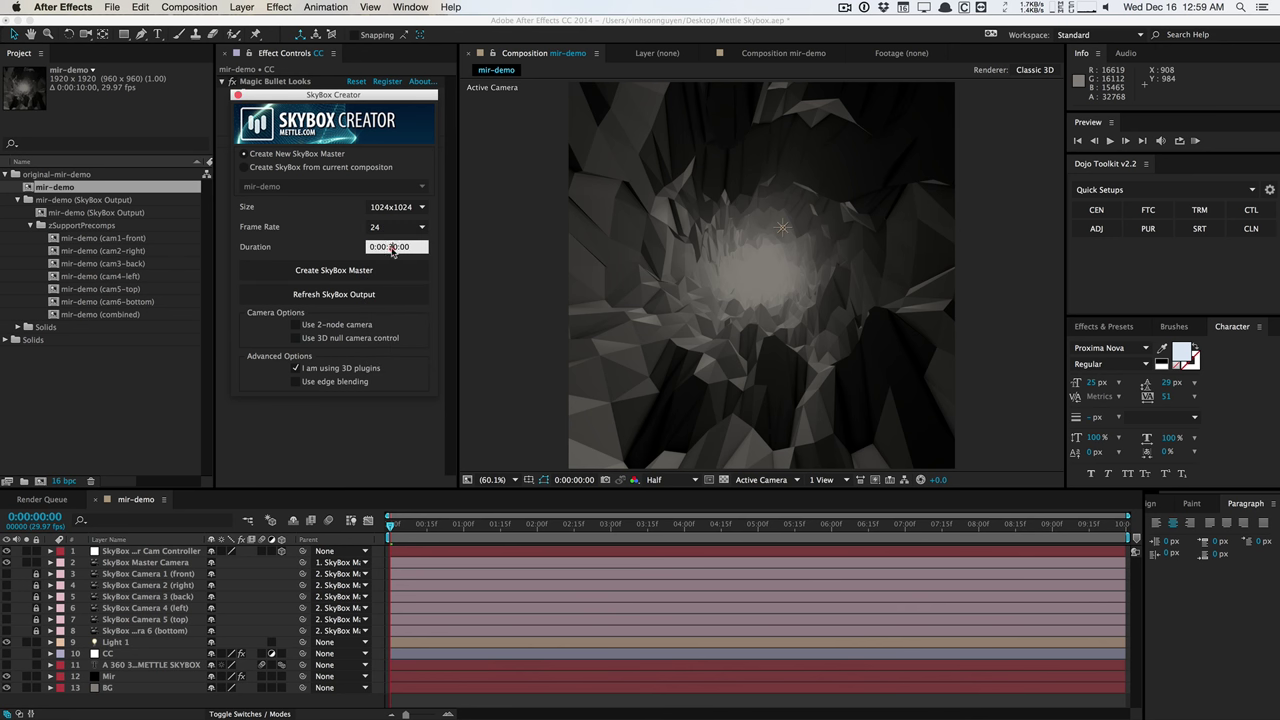
{"action": "key", "text": "BackSpace"}
{"action": "left_click", "coordinate": [335, 270]}
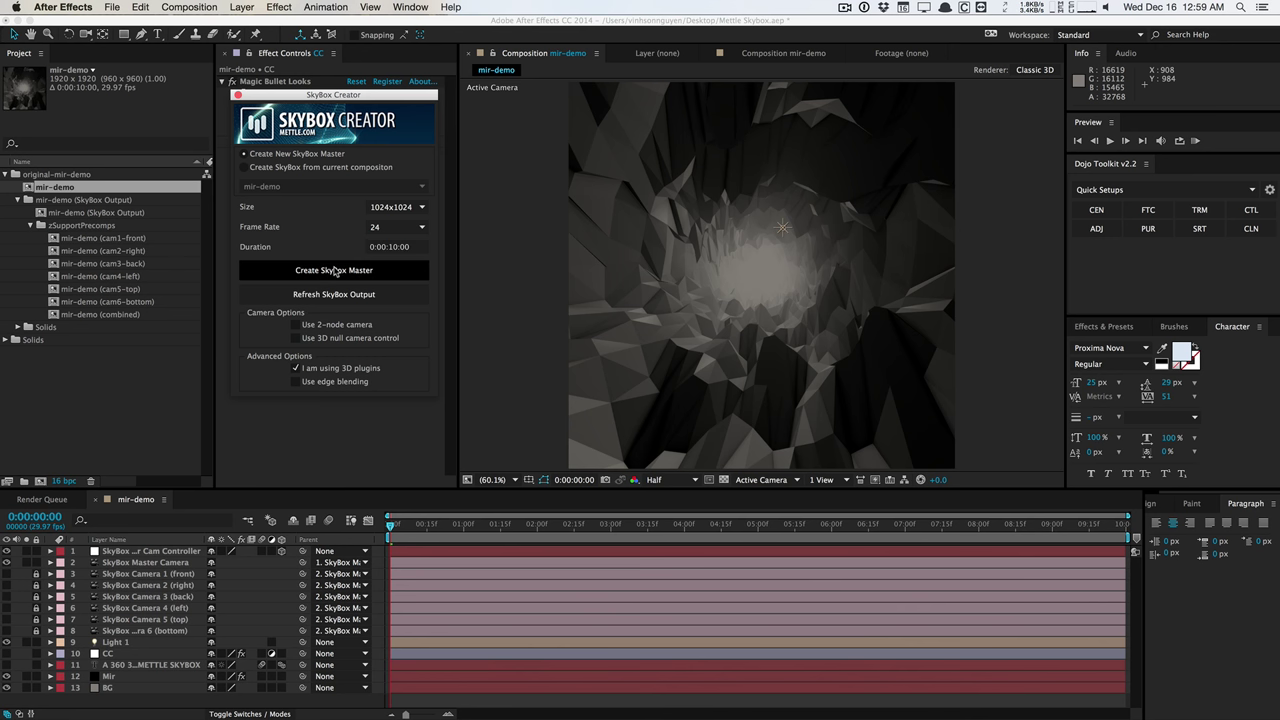
{"action": "left_click", "coordinate": [315, 324]}
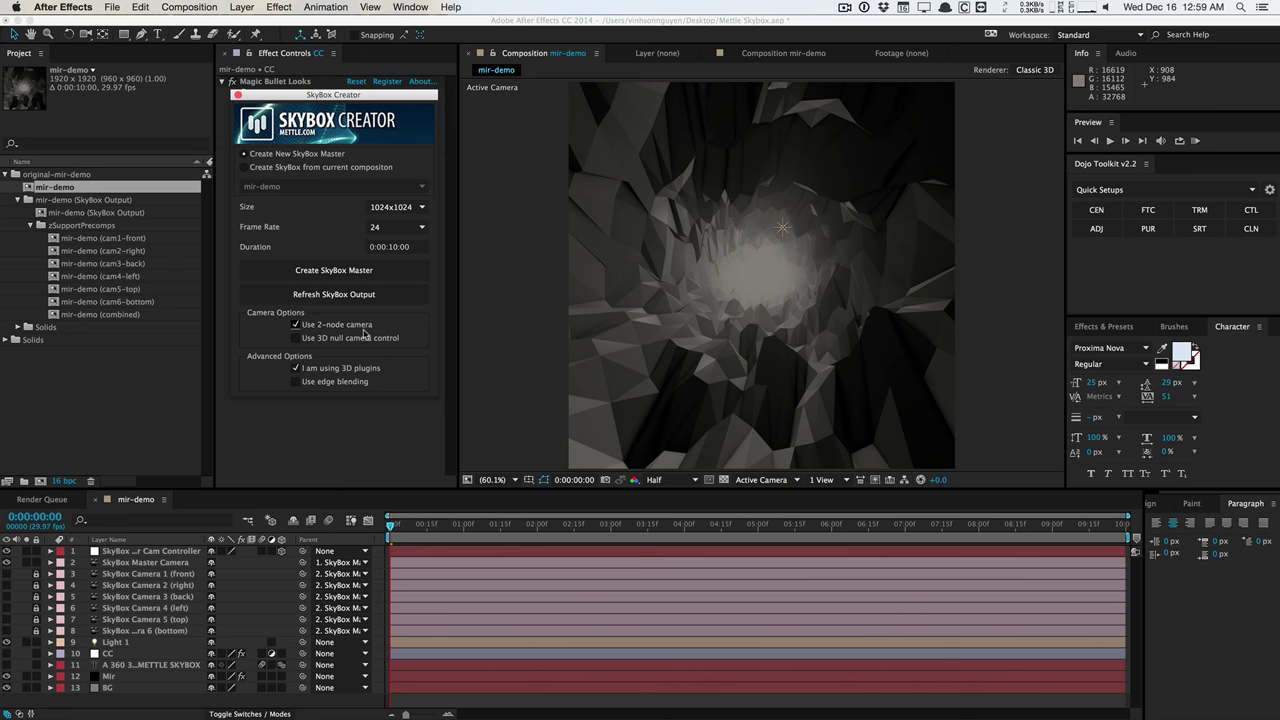
{"action": "left_click", "coordinate": [298, 339]}
Create the SkyBox Master comp and paste the mir-demo cave layers beneath its camera layers
{"action": "left_click", "coordinate": [352, 272]}
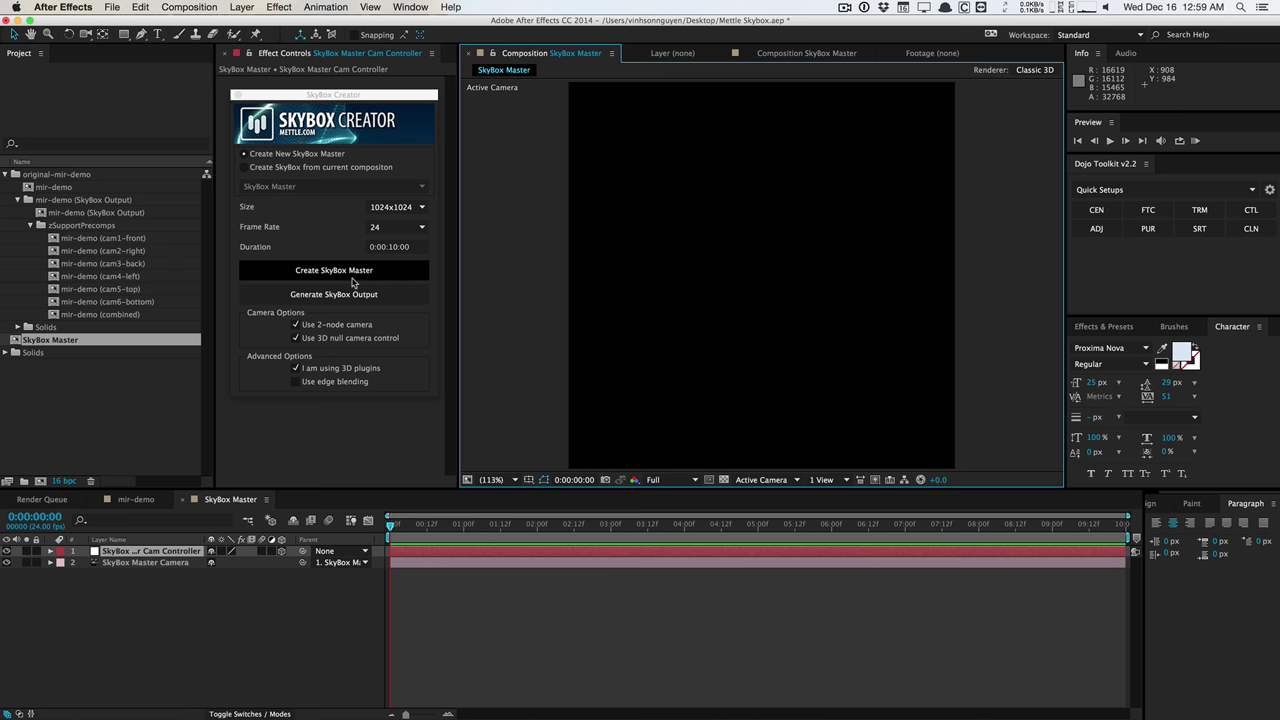
{"action": "left_click", "coordinate": [130, 562]}
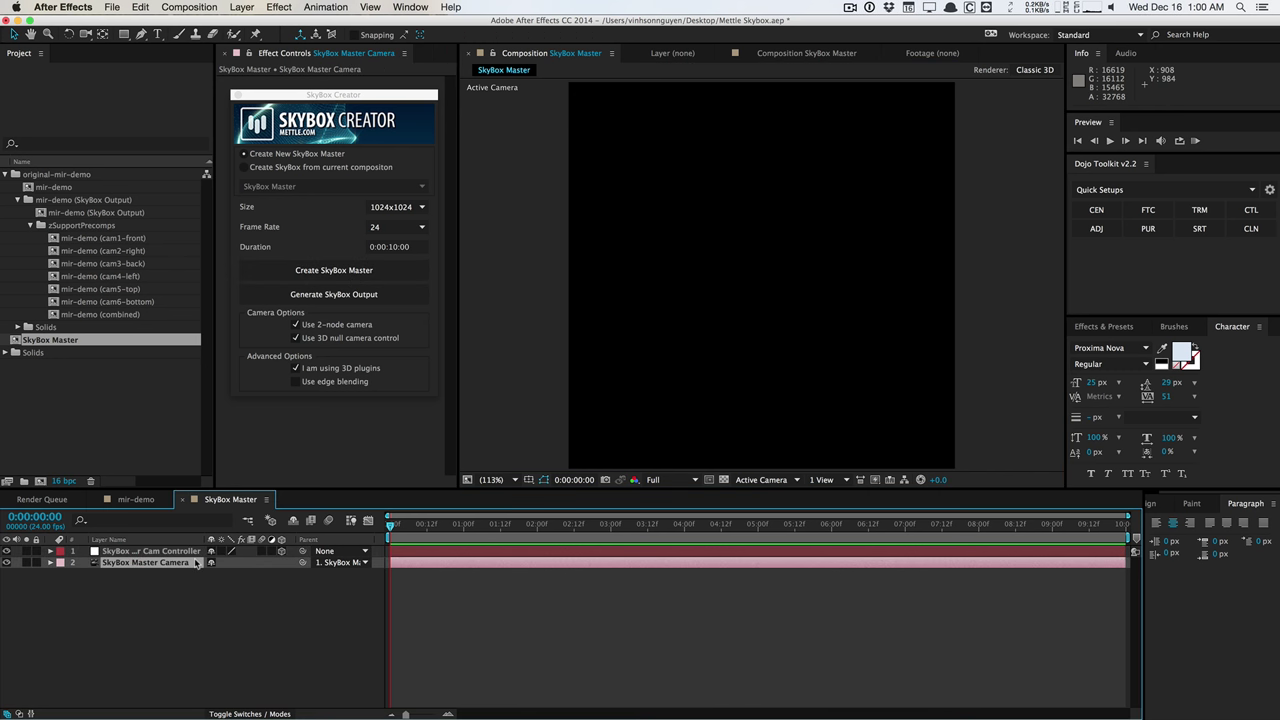
{"action": "left_click", "coordinate": [148, 586]}
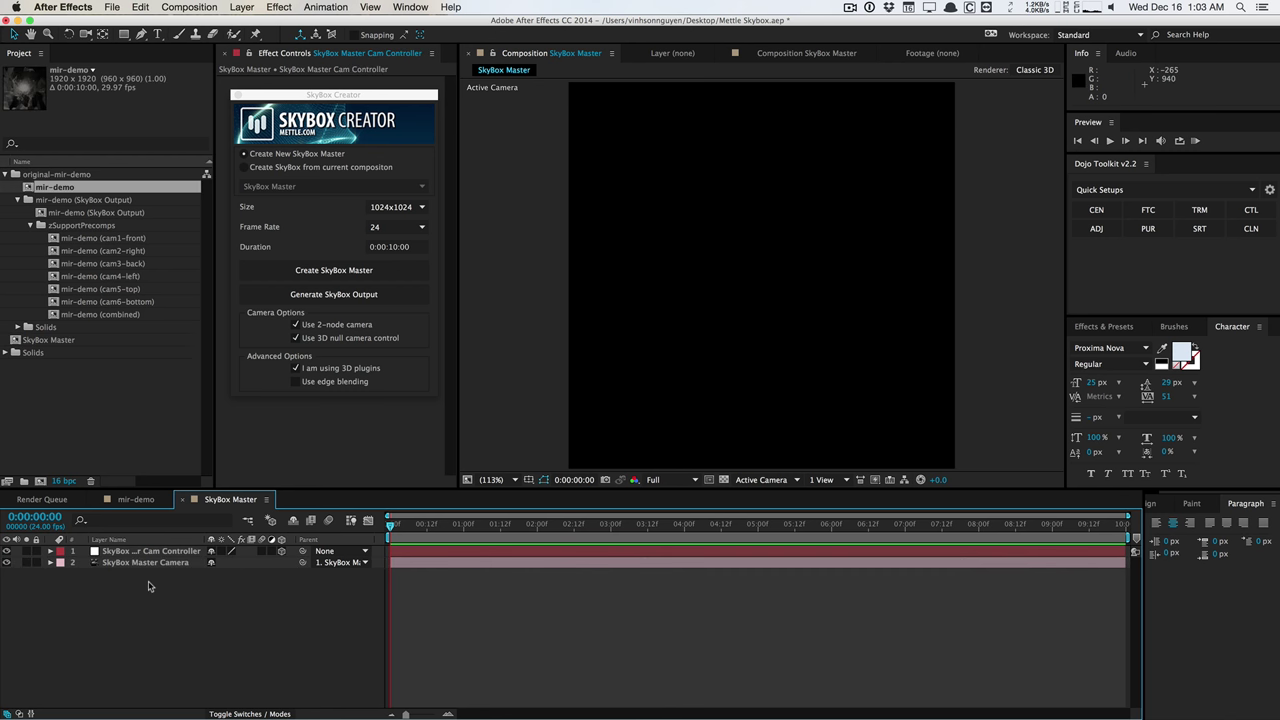
{"action": "key", "text": "super+v"}
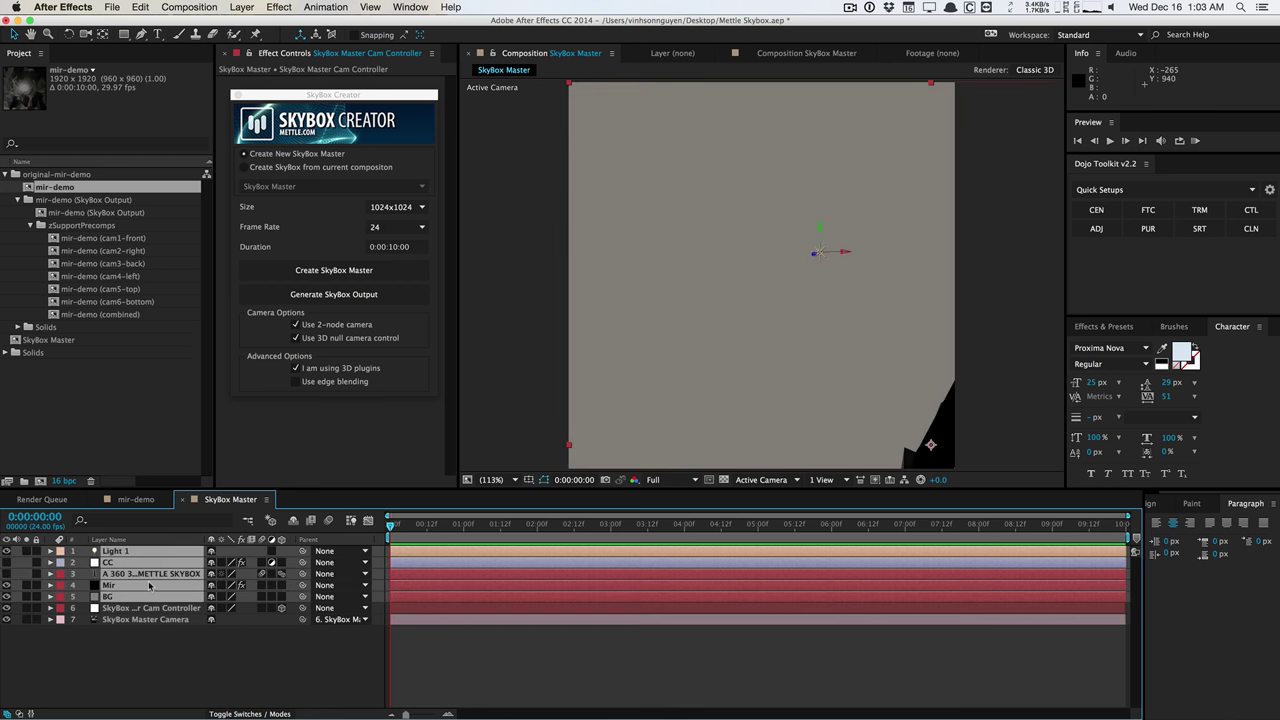
{"action": "left_click_drag", "start_coordinate": [150, 586], "coordinate": [152, 684]}
Reveal the SkyBox Master Cam Controller's Position, reading 512.0, 512.0, 0.0
{"action": "left_click", "coordinate": [158, 664]}
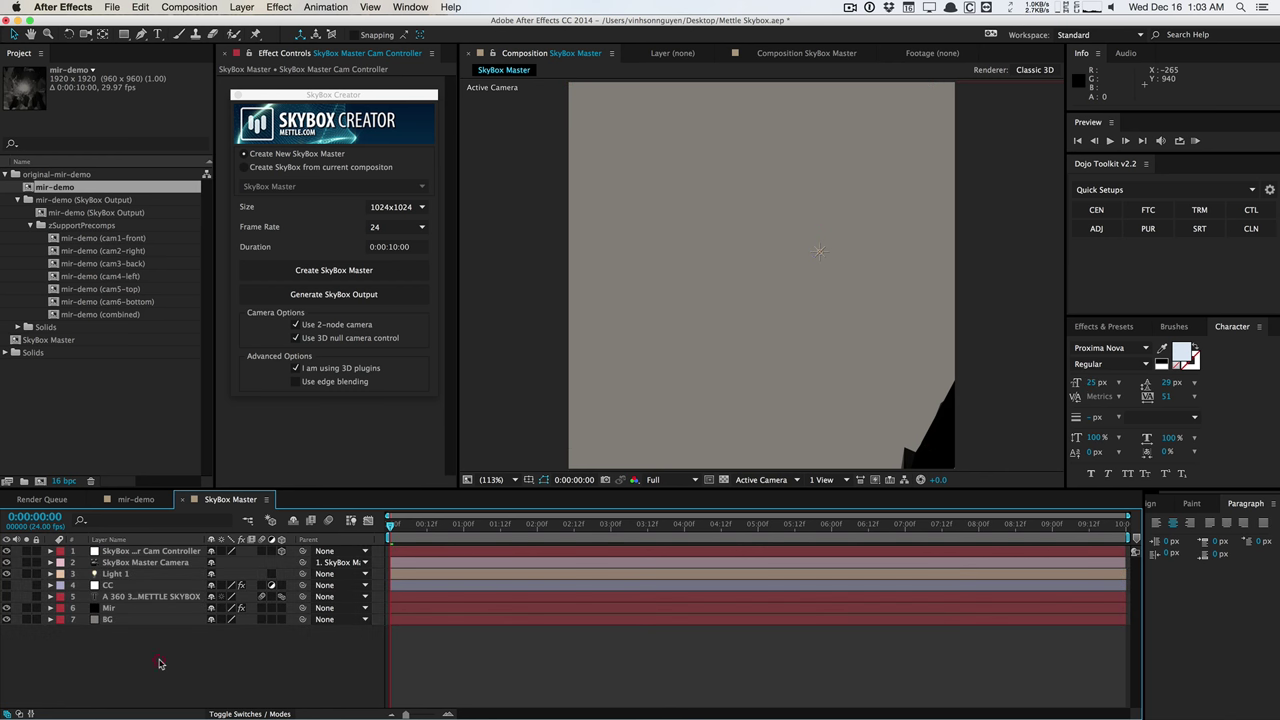
{"action": "left_click", "coordinate": [157, 552]}
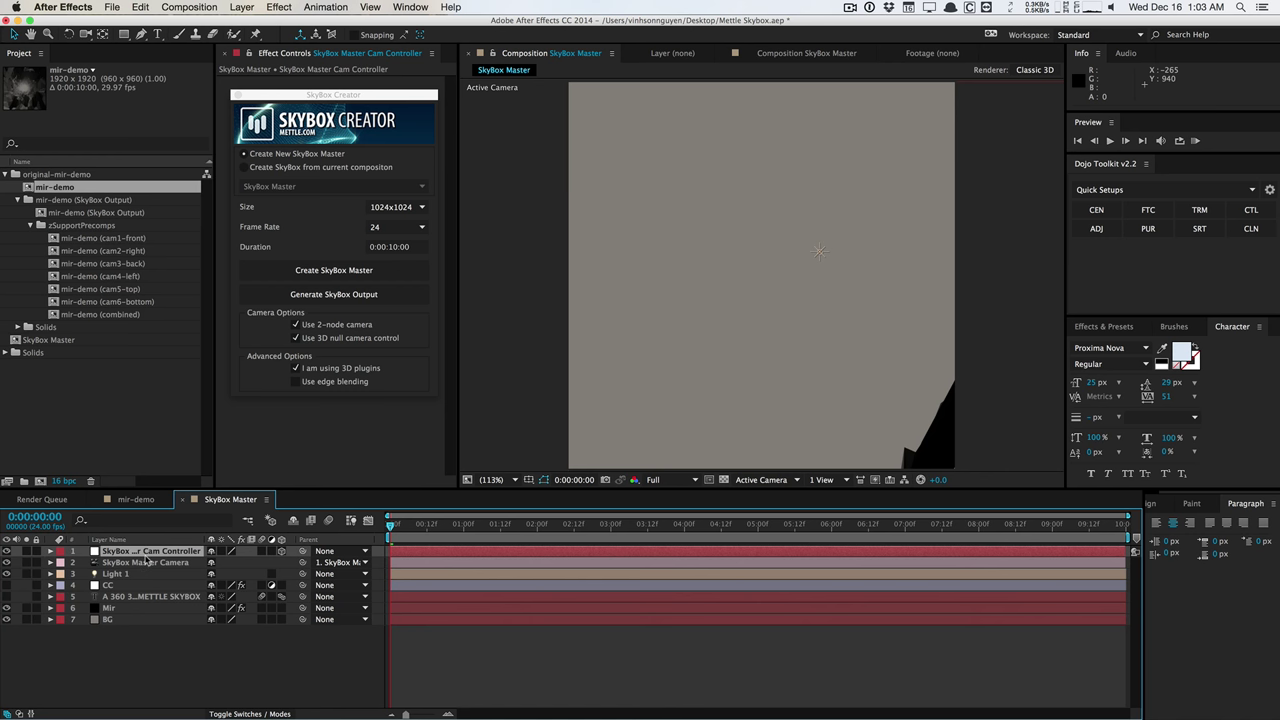
{"action": "key", "text": "p"}
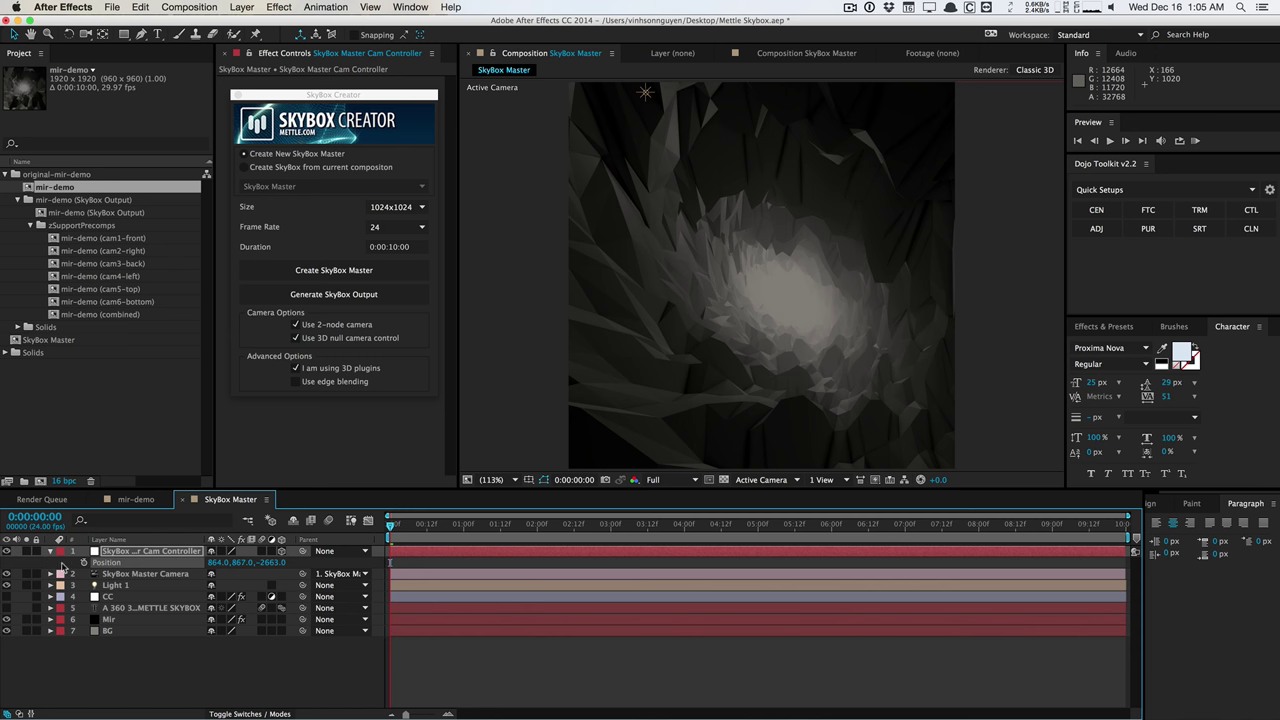
Keyframe the Cam Controller's Position at 0:00 and push Z deeper into the cave at 5:00
{"action": "left_click", "coordinate": [84, 562]}
{"action": "left_click", "coordinate": [758, 525]}
{"action": "left_click_drag", "start_coordinate": [270, 562], "coordinate": [585, 520]}
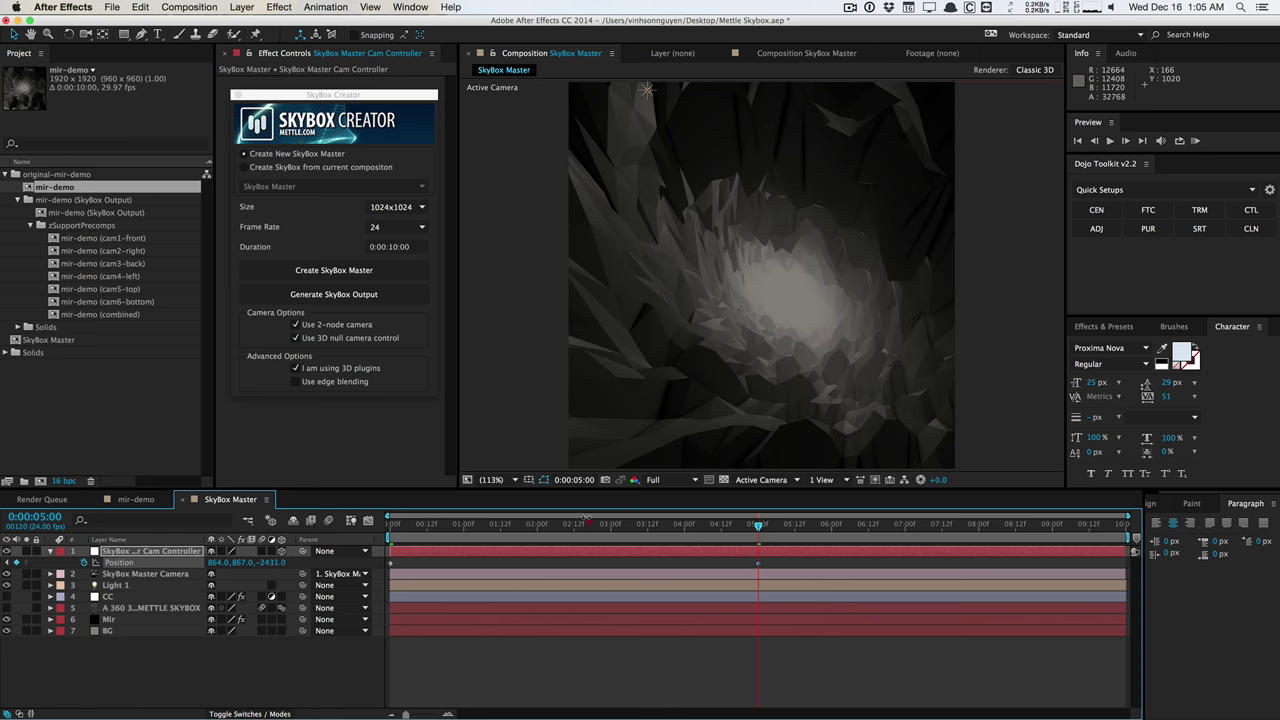
Preview and scrub the camera push, then switch SkyBox Creator to current-composition mode
{"action": "left_click", "coordinate": [394, 525]}
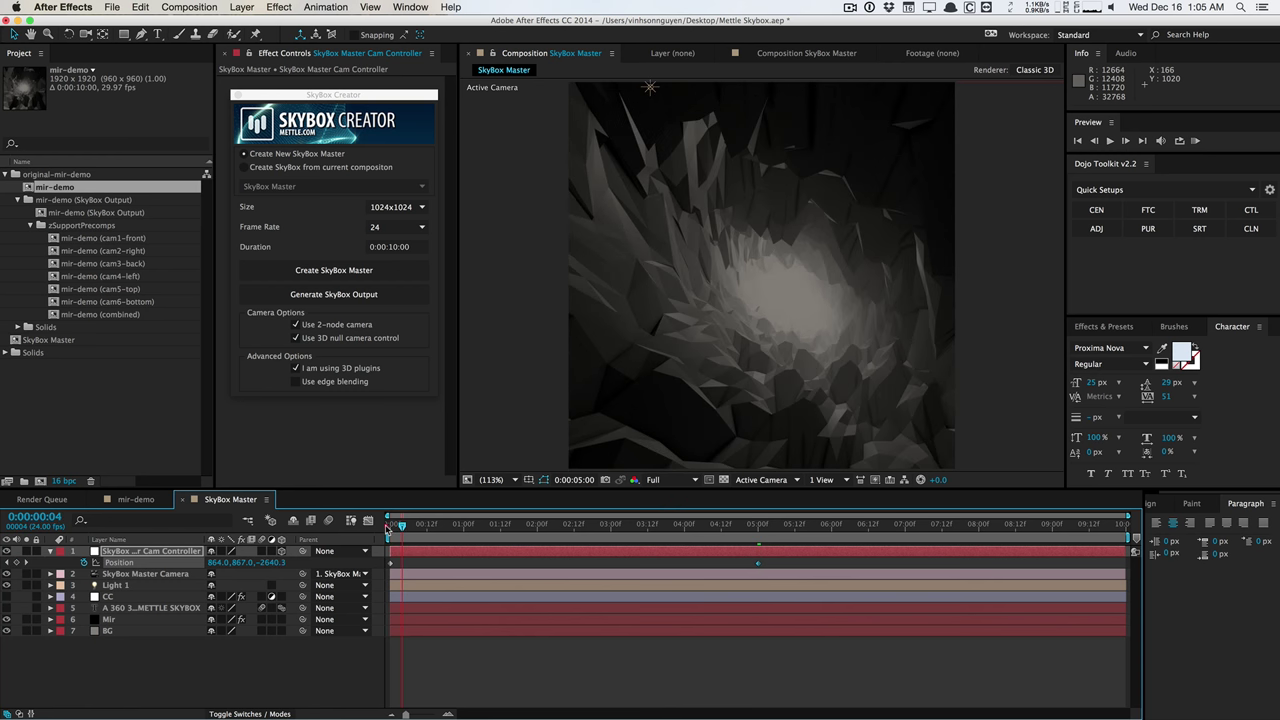
{"action": "key", "text": "space"}
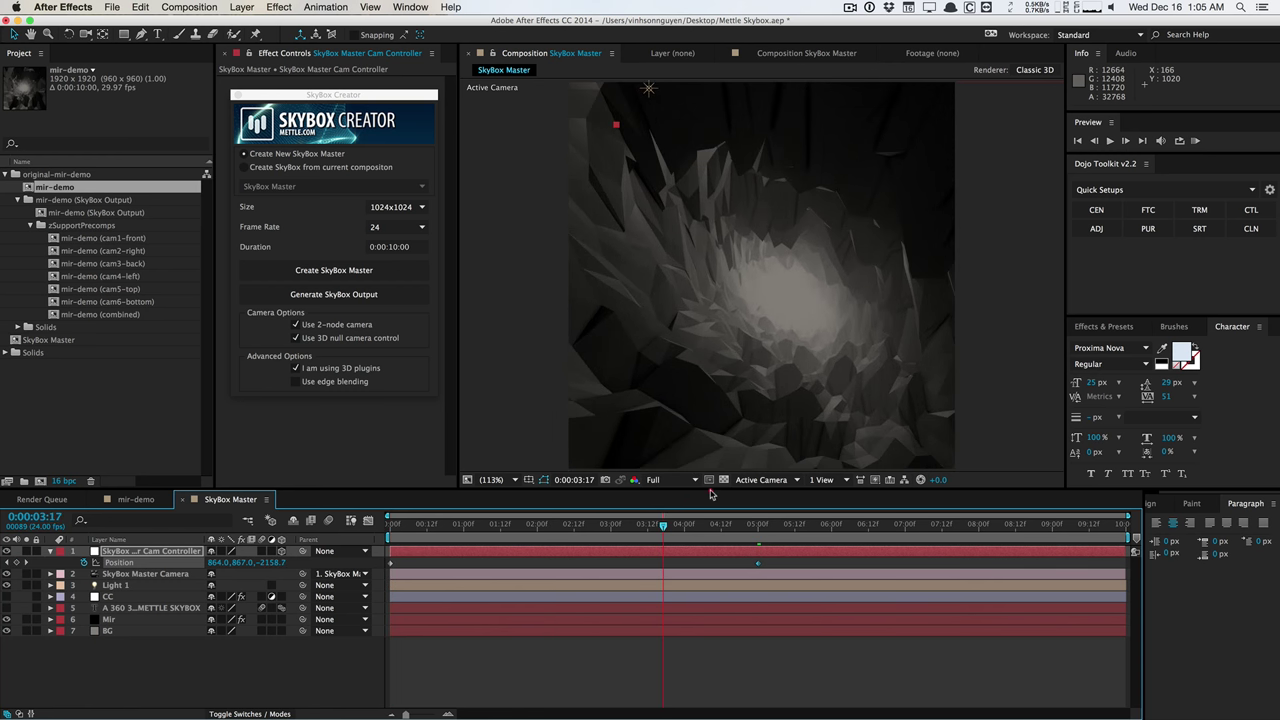
{"action": "key", "text": "Home"}
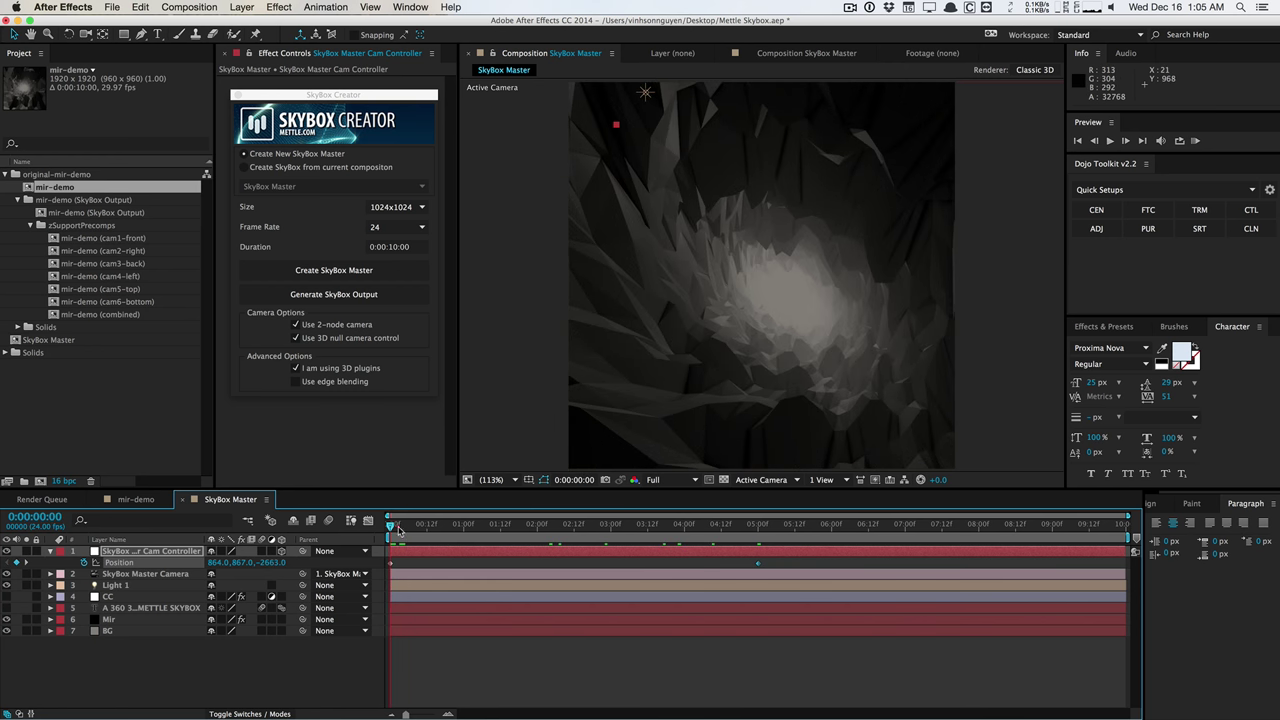
{"action": "left_click_drag", "start_coordinate": [397, 526], "coordinate": [619, 526]}
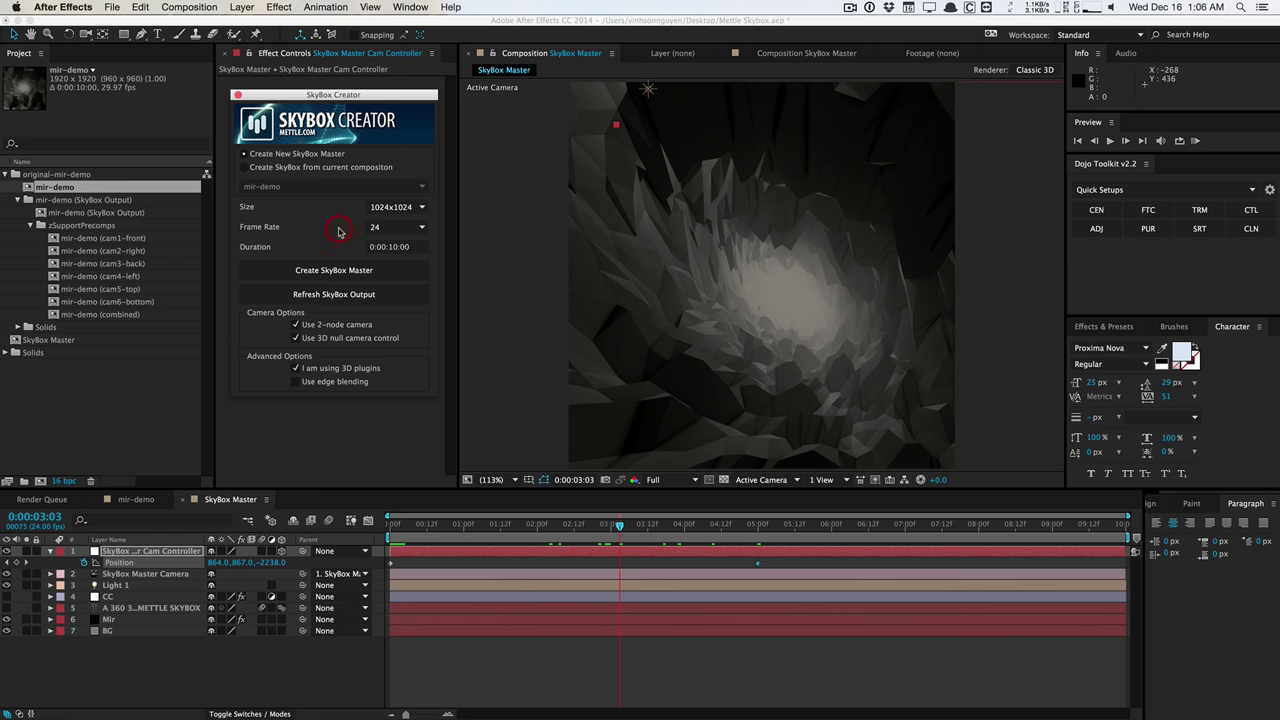
{"action": "left_click", "coordinate": [305, 168]}
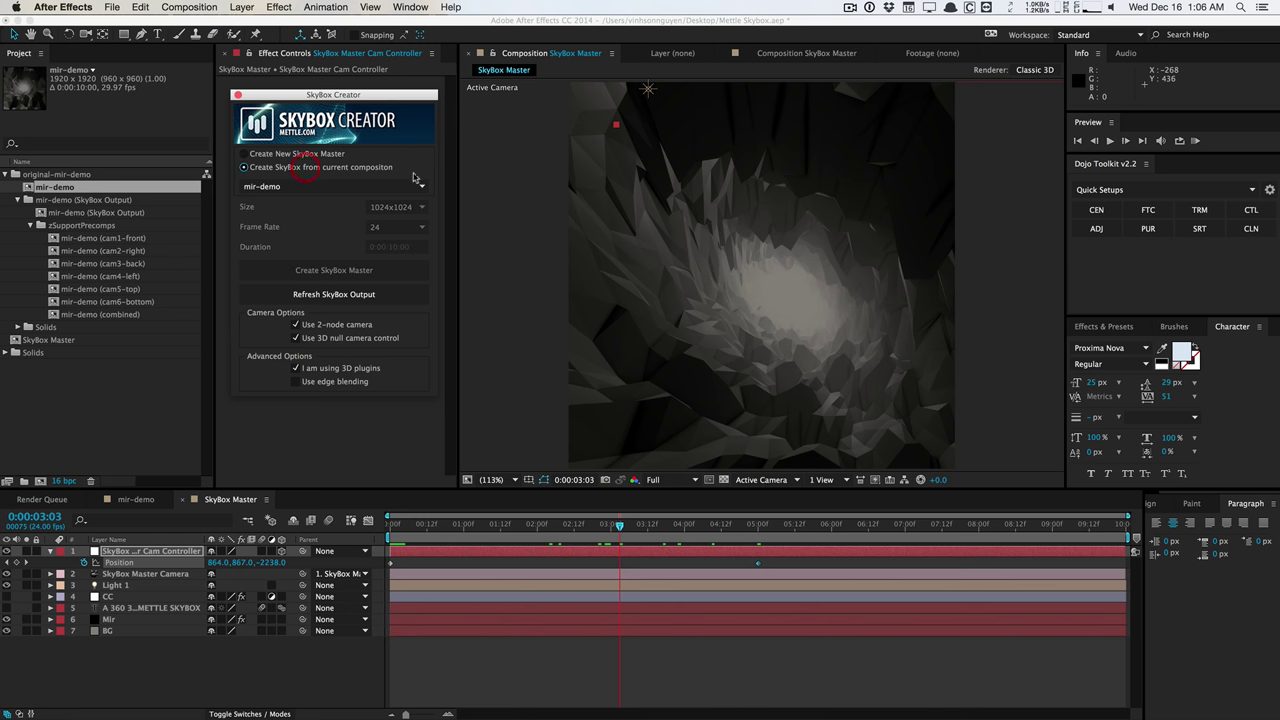
Choose SkyBox Master as the source composition and generate the equirectangular SkyBox Output
{"action": "left_click", "coordinate": [172, 664]}
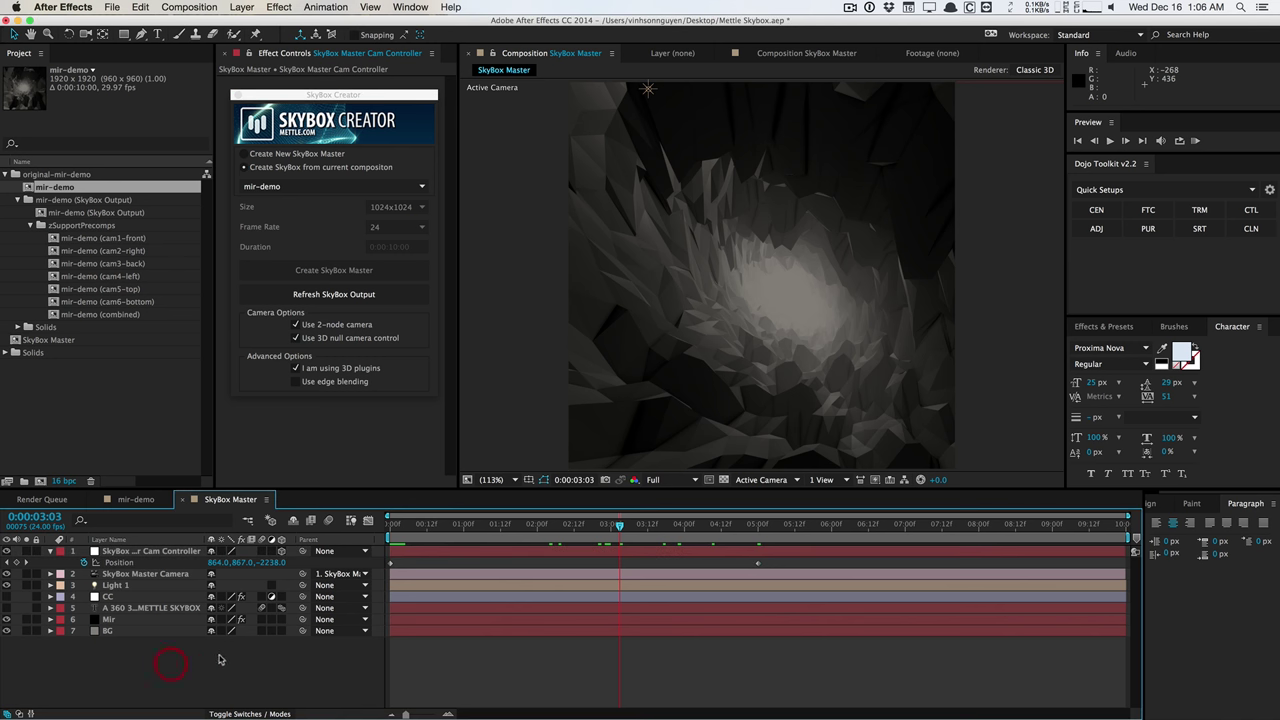
{"action": "left_click", "coordinate": [336, 186]}
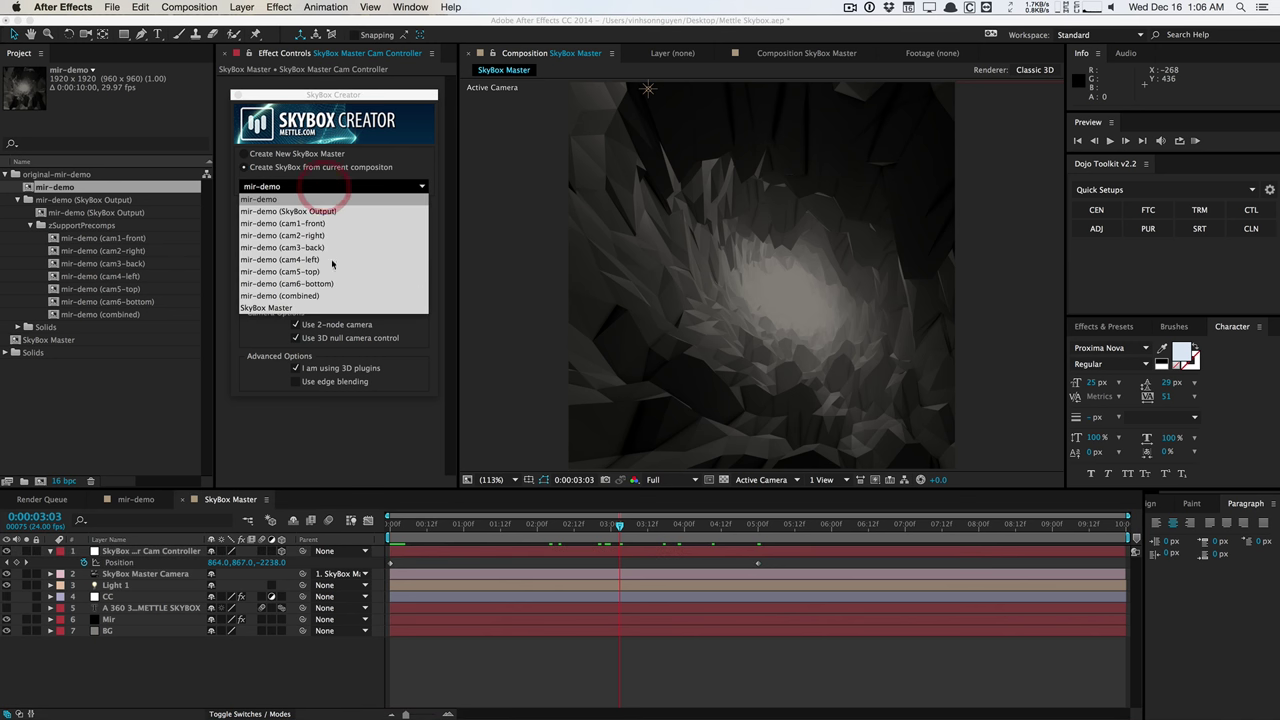
{"action": "left_click", "coordinate": [327, 308]}
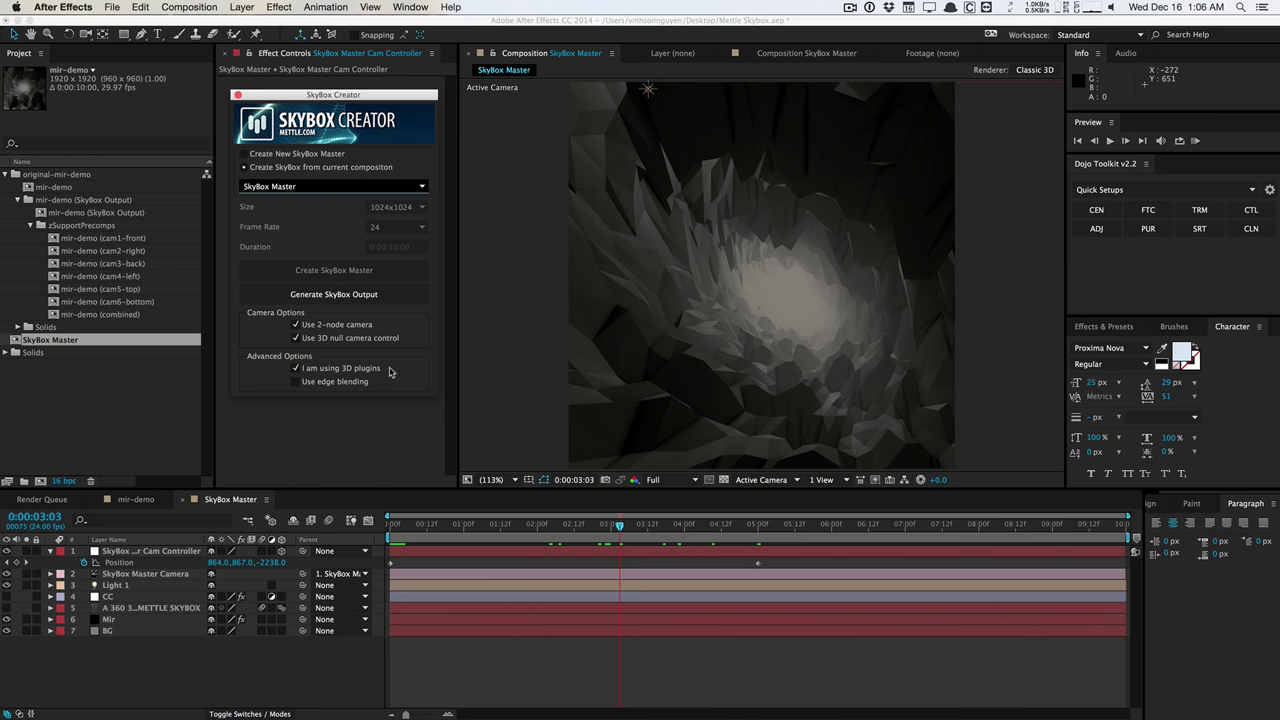
{"action": "left_click", "coordinate": [371, 296]}
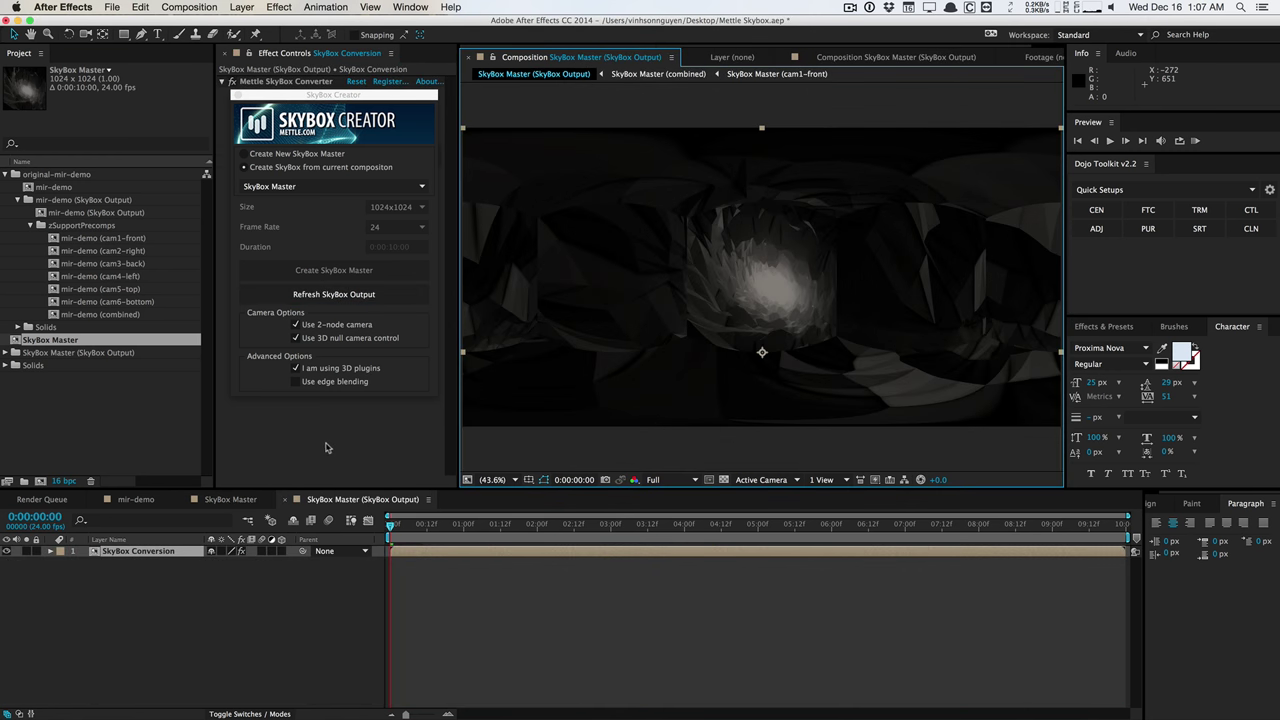
Switch back to the SkyBox Master timeline to see its six new SkyBox Camera layers
{"action": "left_click", "coordinate": [226, 501]}
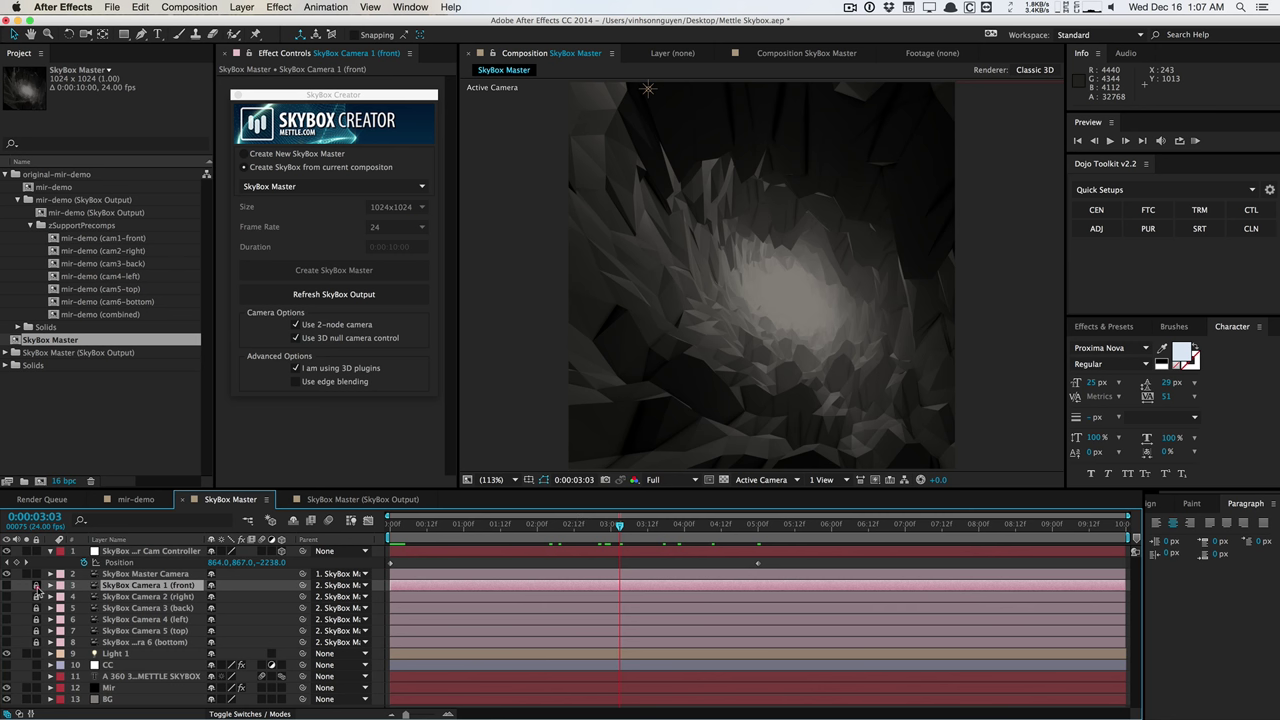
Select the SkyBox camera layers and view the rig from Custom View 1, dollied out
{"action": "left_click_drag", "start_coordinate": [40, 586], "coordinate": [40, 643]}
{"action": "left_click", "coordinate": [165, 631]}
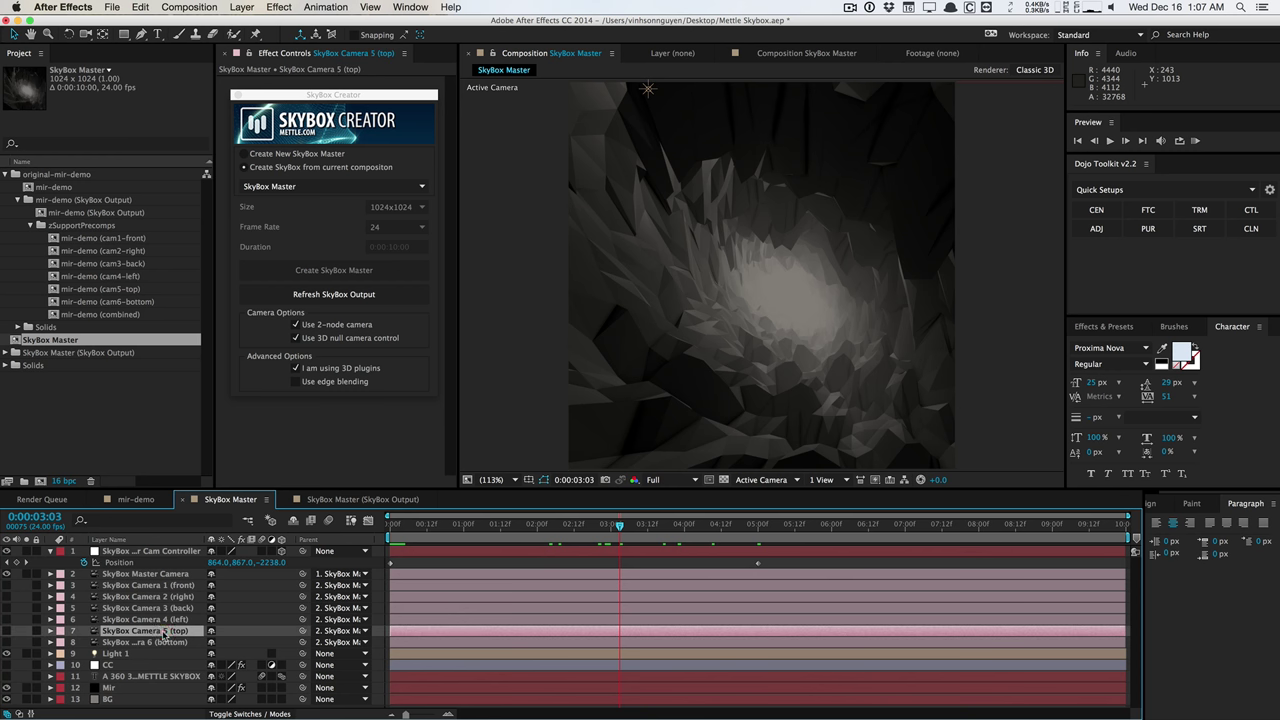
{"action": "left_click", "coordinate": [155, 587], "text": "shift"}
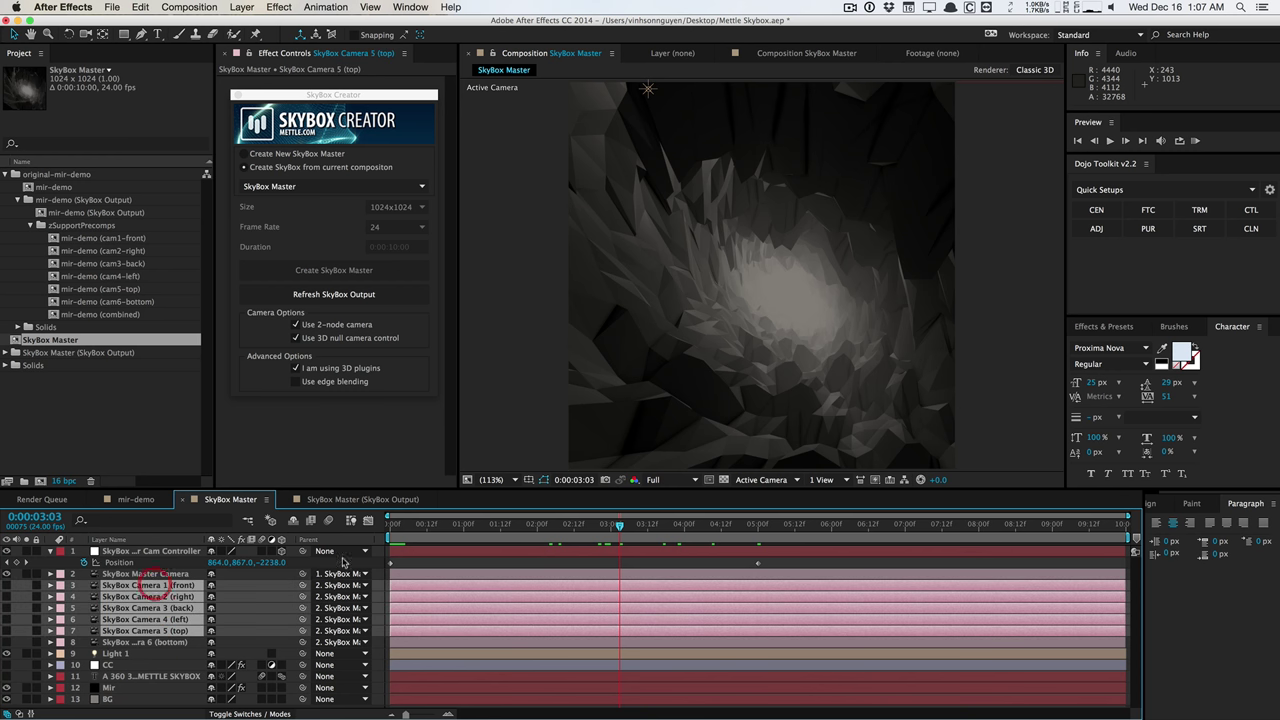
{"action": "left_click_drag", "start_coordinate": [703, 316], "coordinate": [684, 316]}
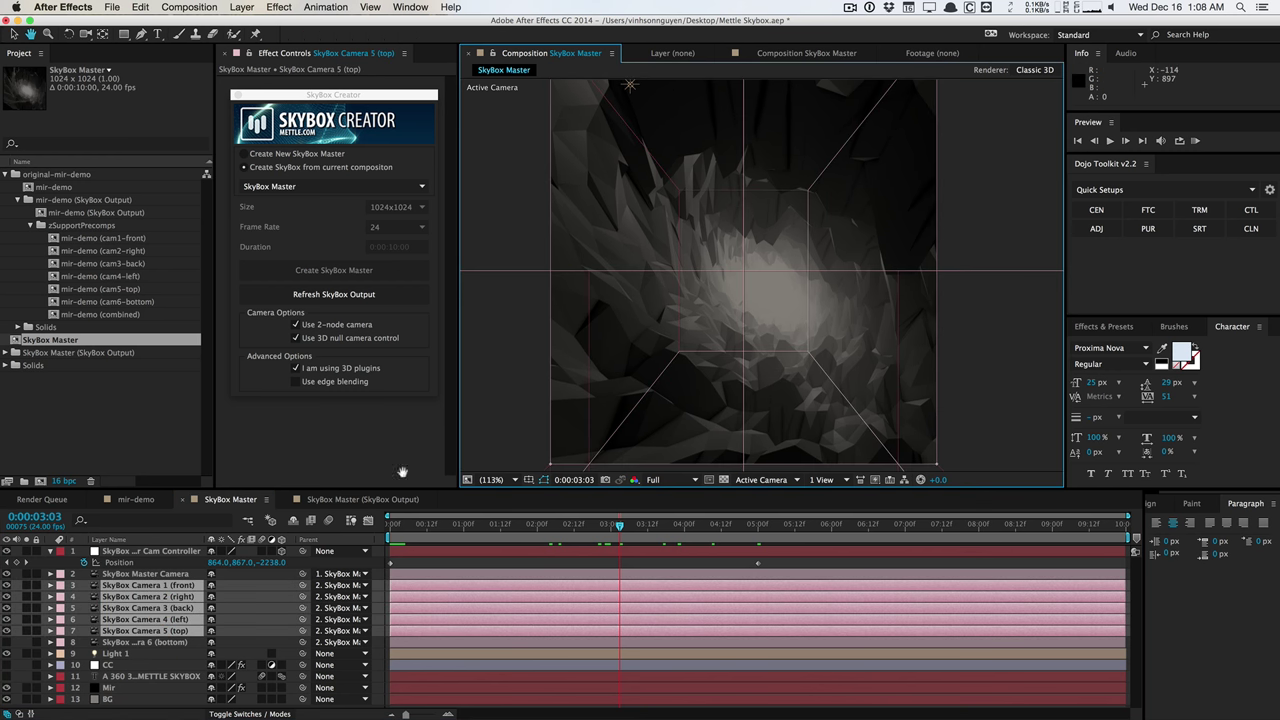
{"action": "left_click", "coordinate": [757, 479]}
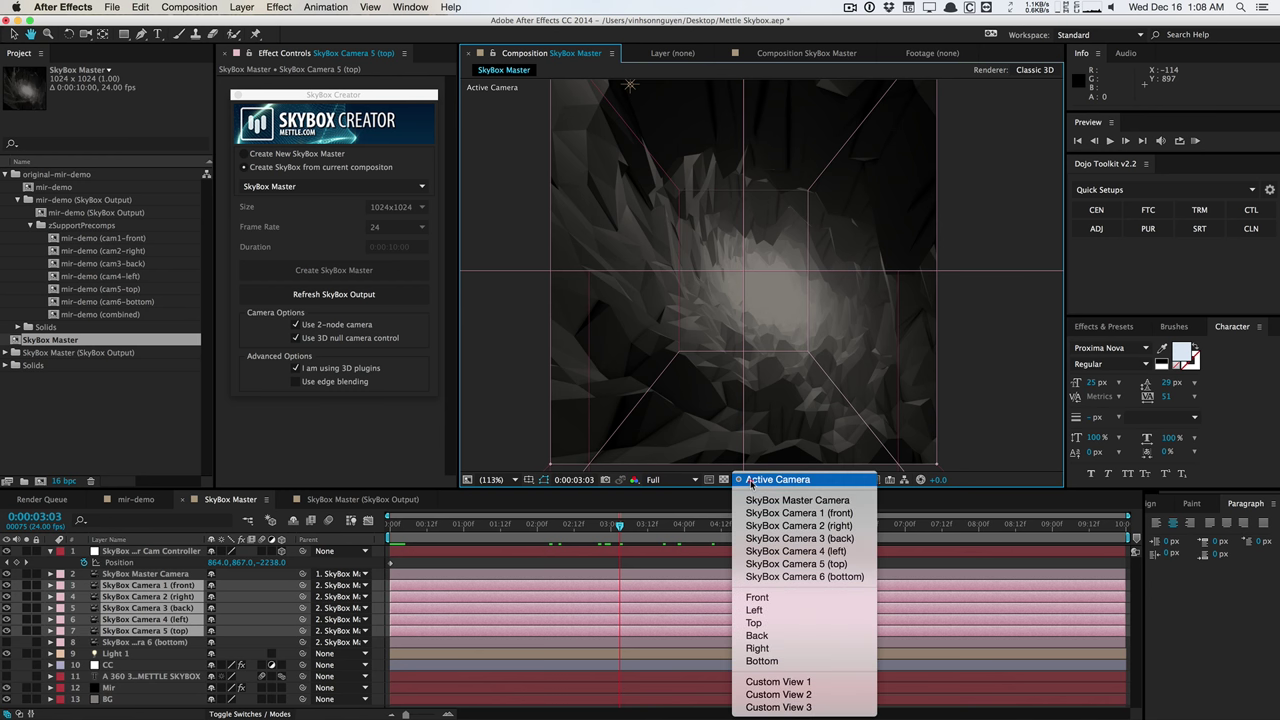
{"action": "left_click", "coordinate": [775, 686]}
{"action": "left_click_drag", "start_coordinate": [751, 416], "coordinate": [543, 286]}
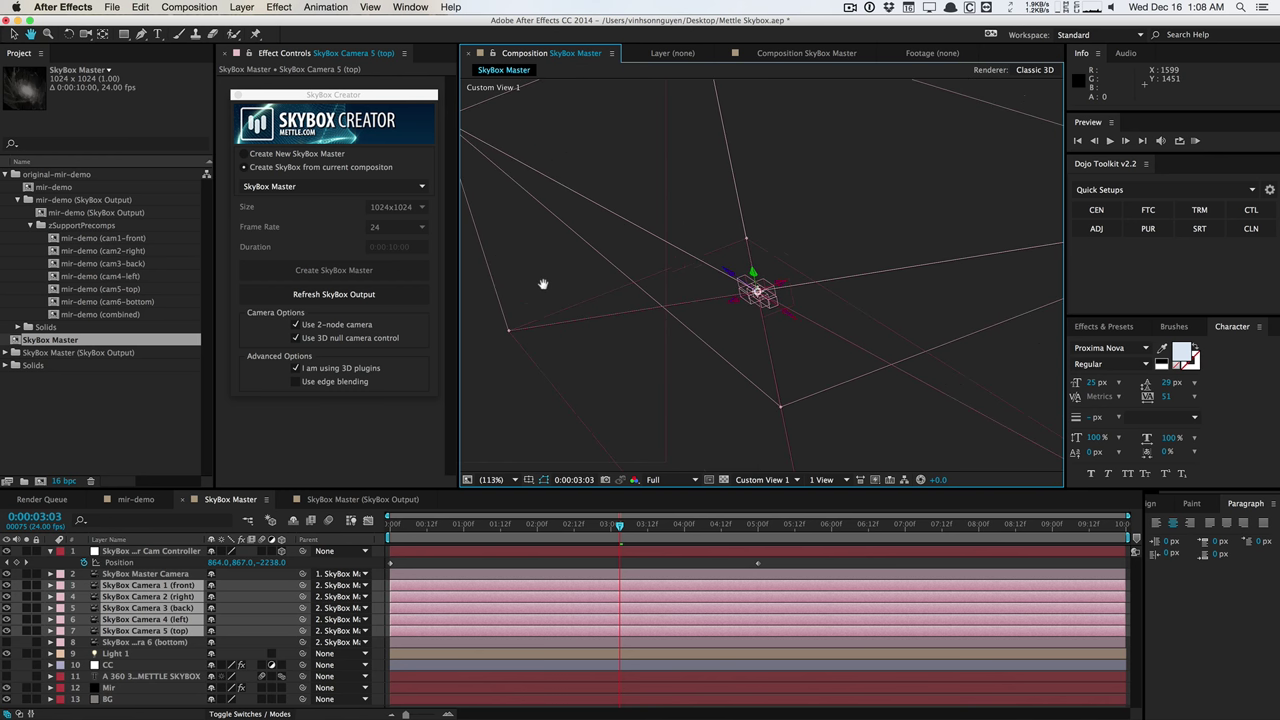
Set viewer magnification to 200% and expand the SkyBox Master (SkyBox Output) project folder
{"action": "left_click", "coordinate": [512, 481]}
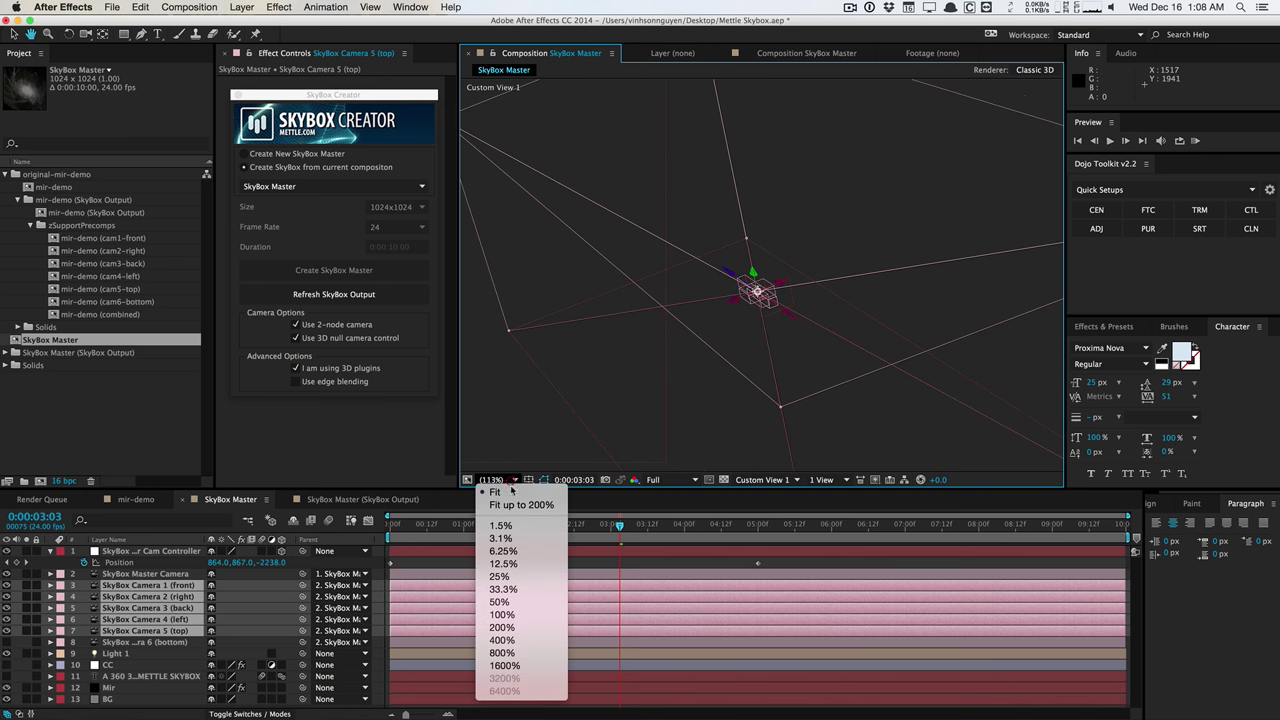
{"action": "left_click", "coordinate": [521, 627]}
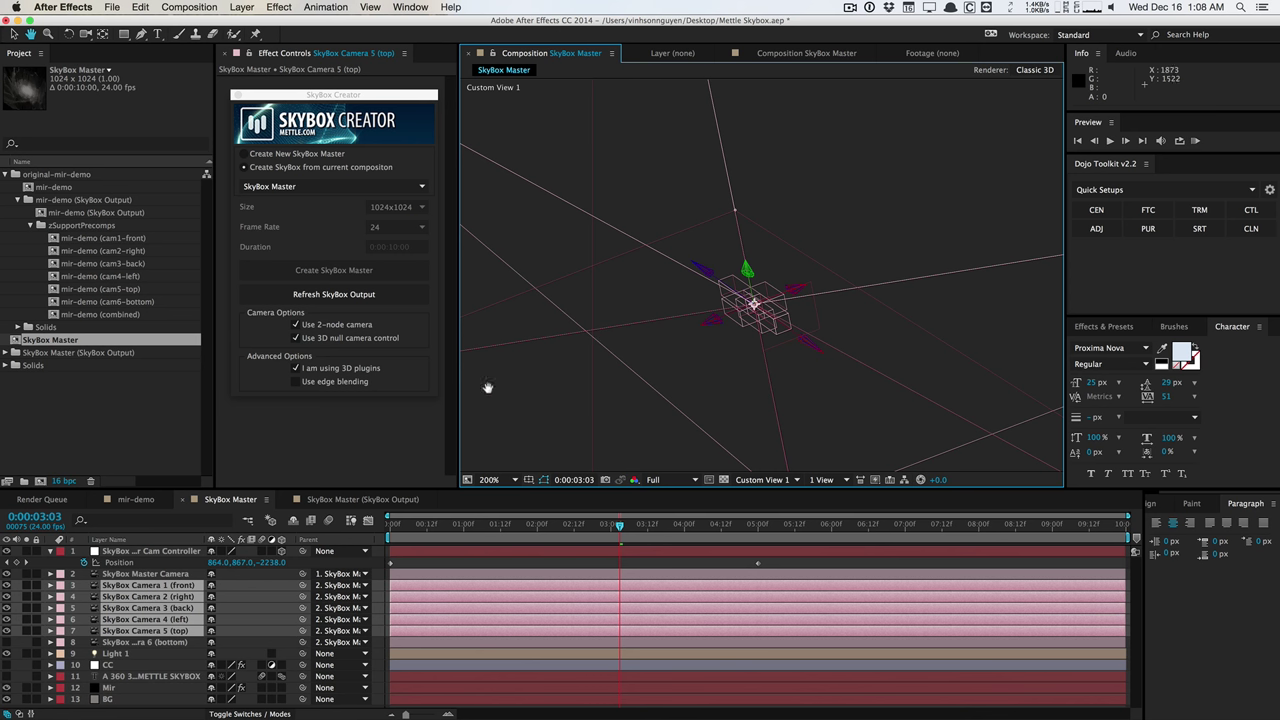
{"action": "key", "text": "v"}
{"action": "left_click", "coordinate": [8, 354]}
{"action": "left_click", "coordinate": [8, 354]}
Open the cam1-front, cam2-right, cam3-back, cam4-left and cam5-top precomps from zSupportPrecomps
{"action": "left_click", "coordinate": [8, 354]}
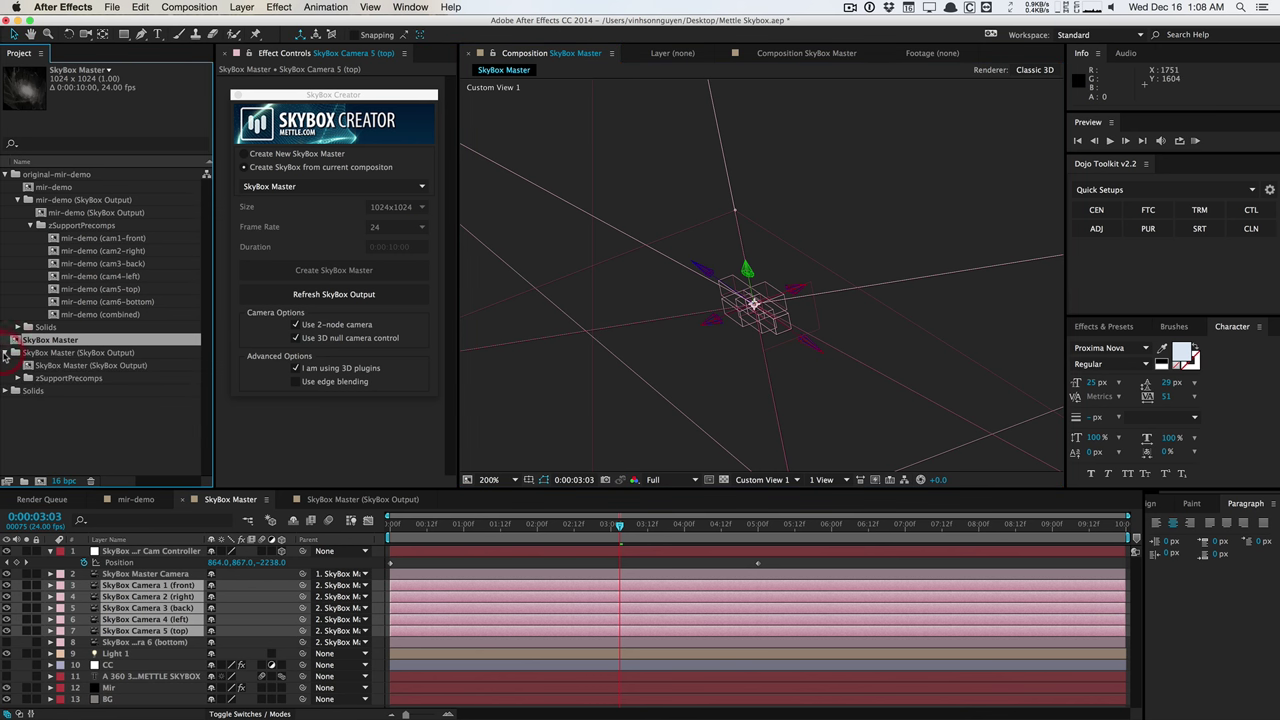
{"action": "left_click", "coordinate": [16, 378]}
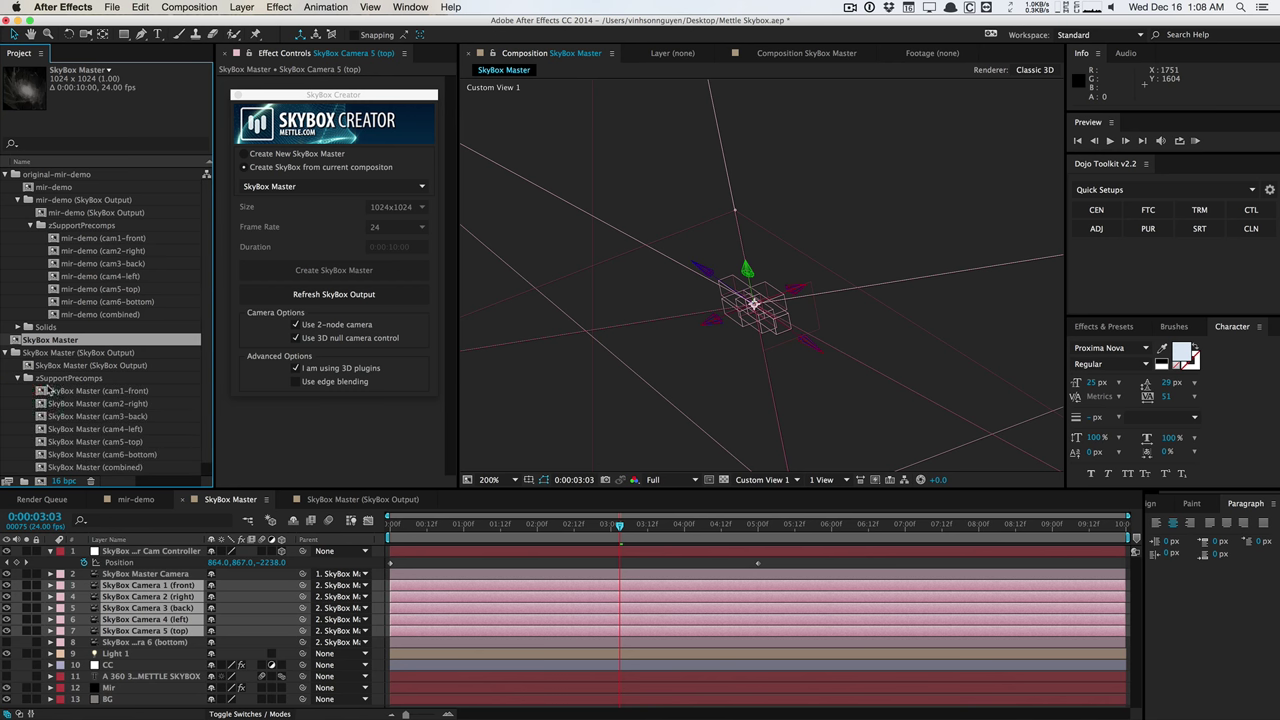
{"action": "double_click", "coordinate": [52, 390]}
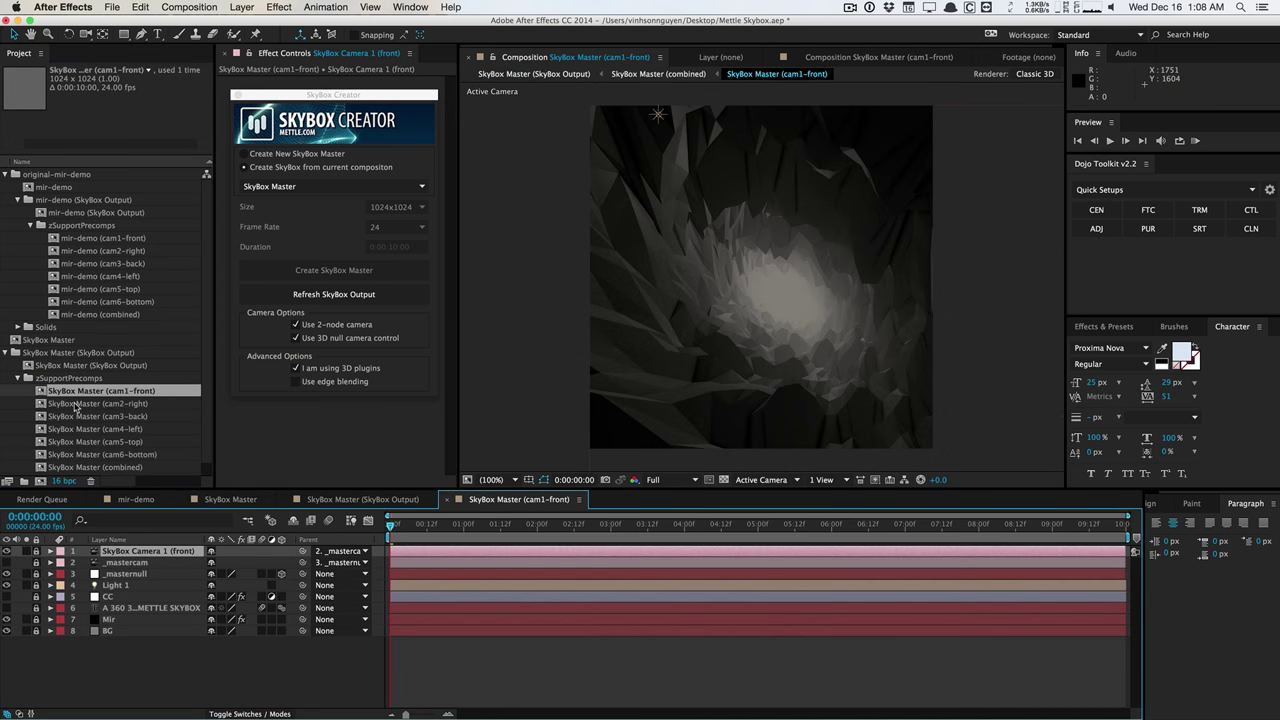
{"action": "double_click", "coordinate": [75, 404]}
{"action": "double_click", "coordinate": [76, 416]}
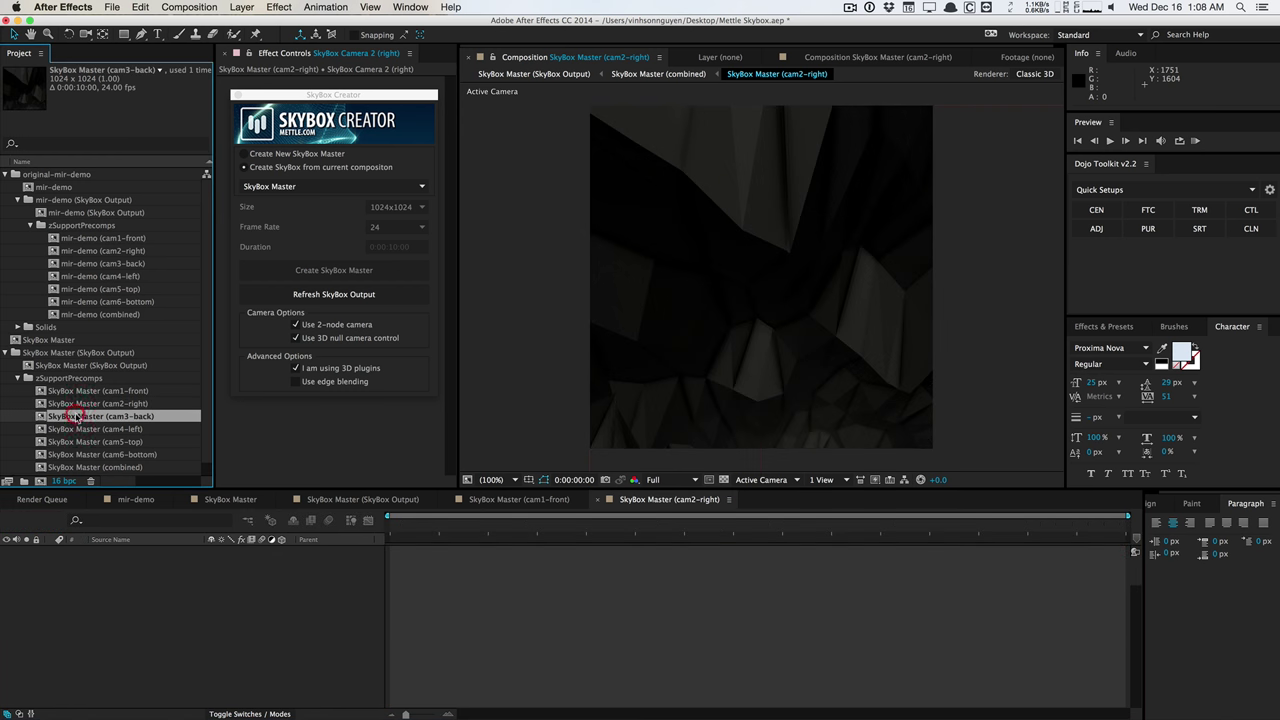
{"action": "double_click", "coordinate": [83, 429]}
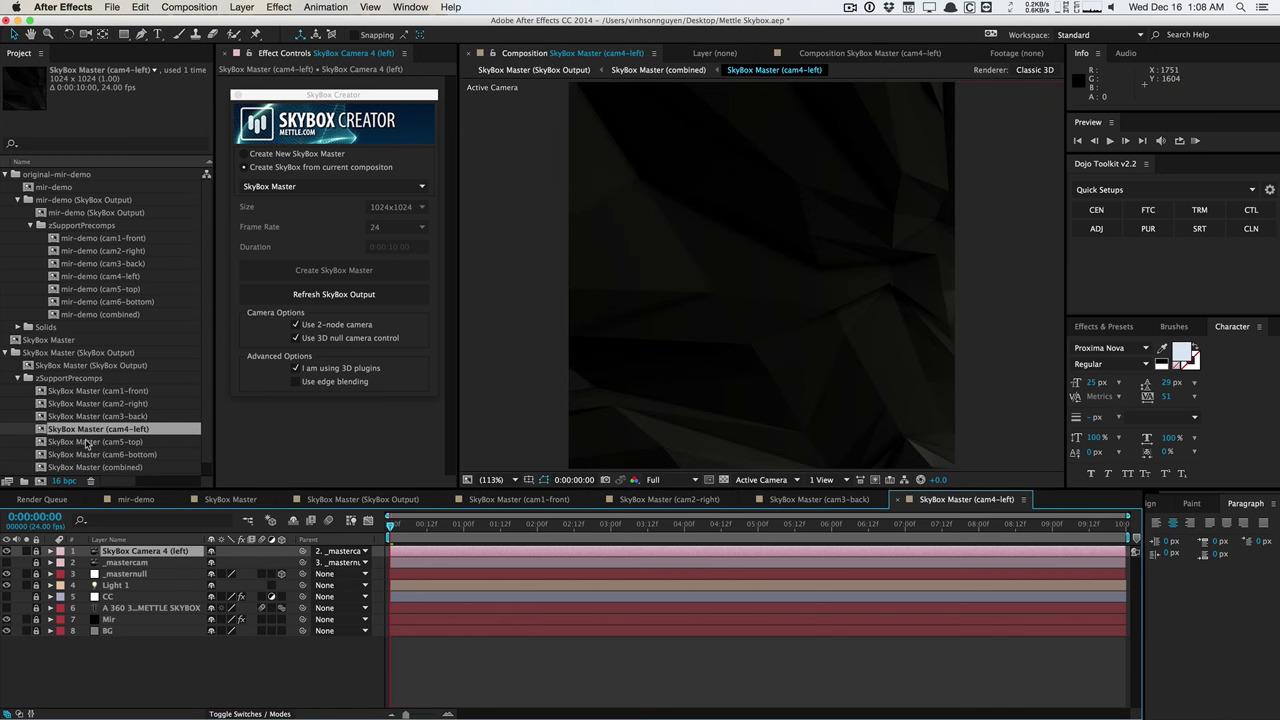
{"action": "double_click", "coordinate": [89, 441]}
Open the SkyBox Output comp, then the combined SkyBox Master cube-map layout
{"action": "scroll", "coordinate": [89, 441], "scroll_direction": "down", "scroll_amount": 1}
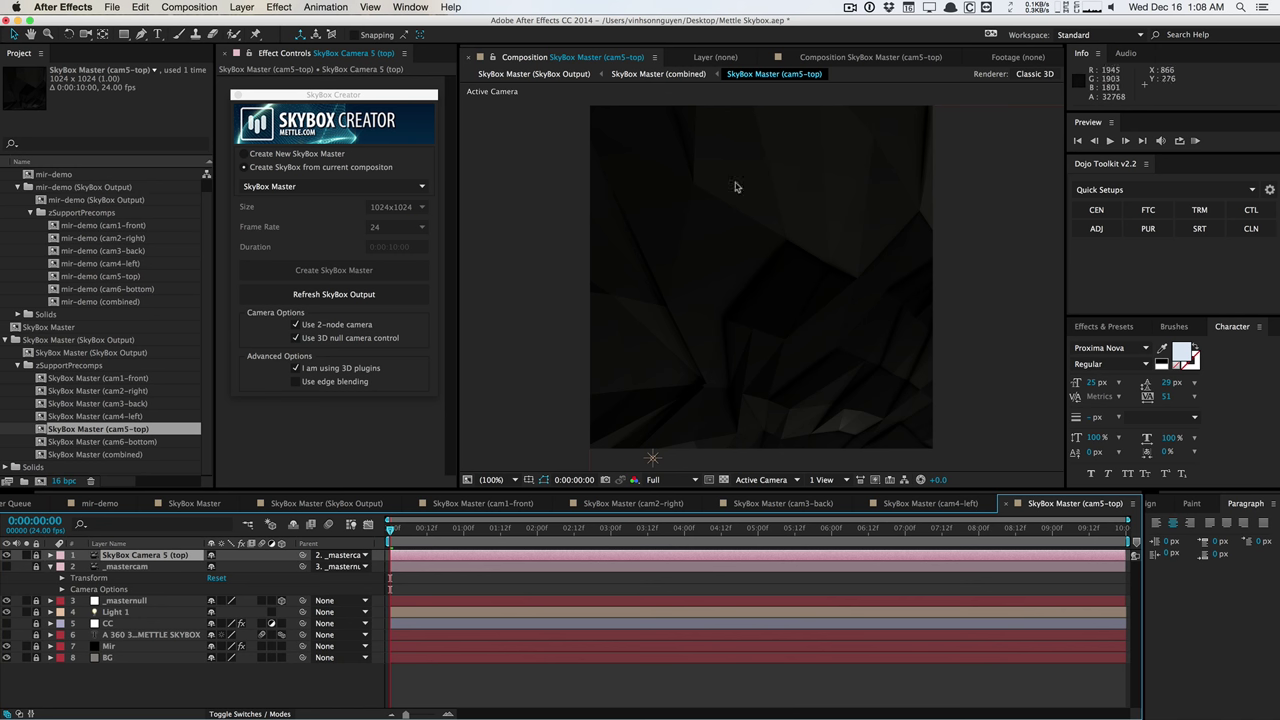
{"action": "left_click", "coordinate": [18, 366]}
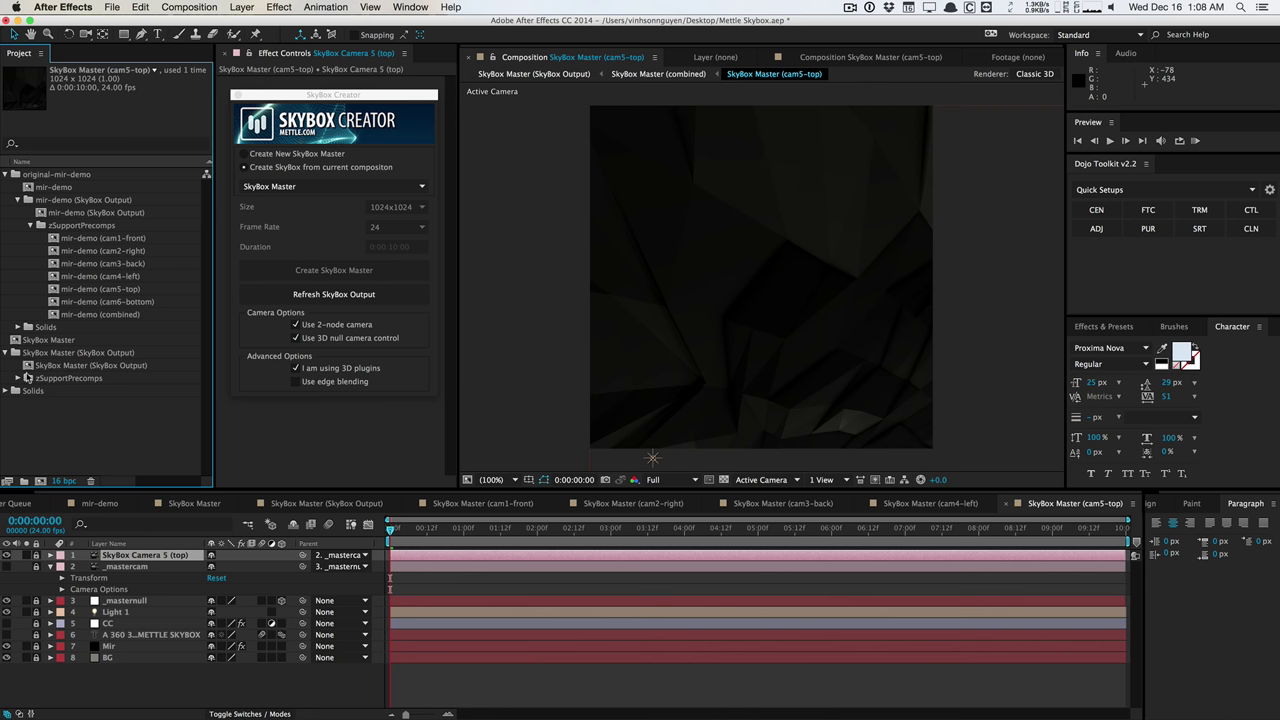
{"action": "double_click", "coordinate": [28, 366]}
{"action": "left_click", "coordinate": [17, 378]}
{"action": "double_click", "coordinate": [84, 452]}
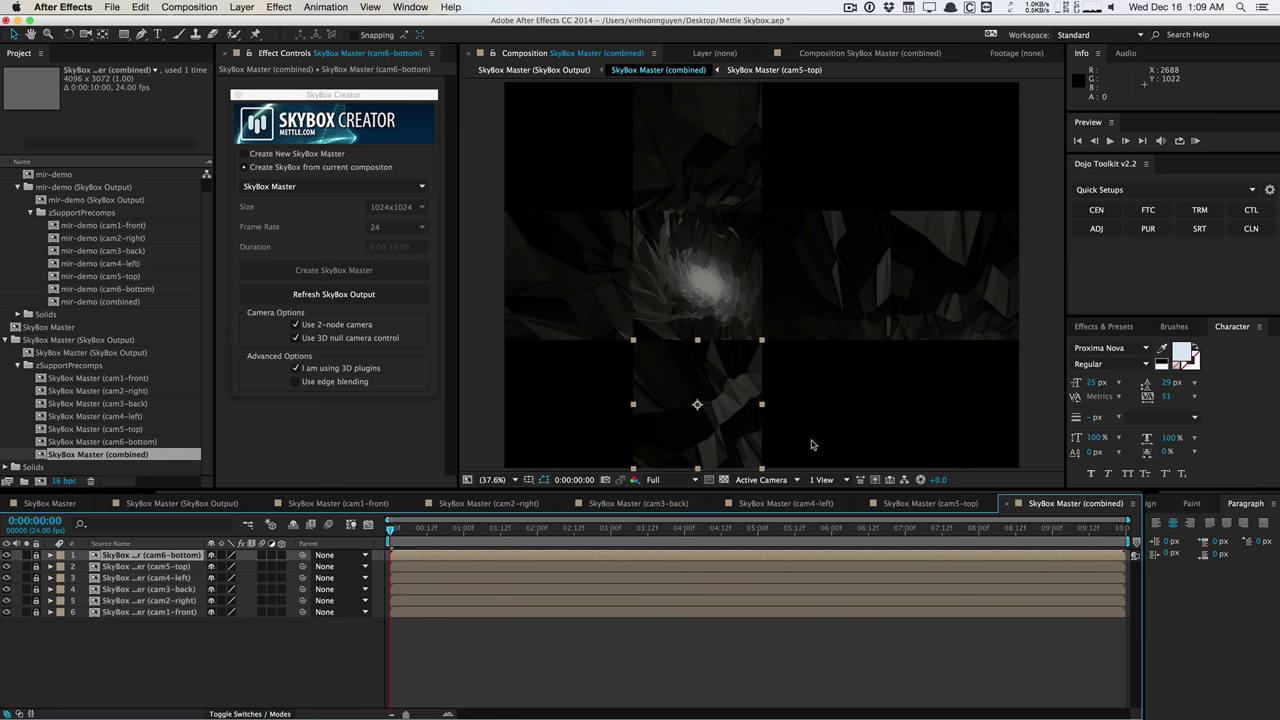
Open SkyBox Output and close SkyBox Creator to show Cube-map to Equirectangular, 4096-wide settings
{"action": "left_click", "coordinate": [126, 364]}
{"action": "double_click", "coordinate": [160, 352]}
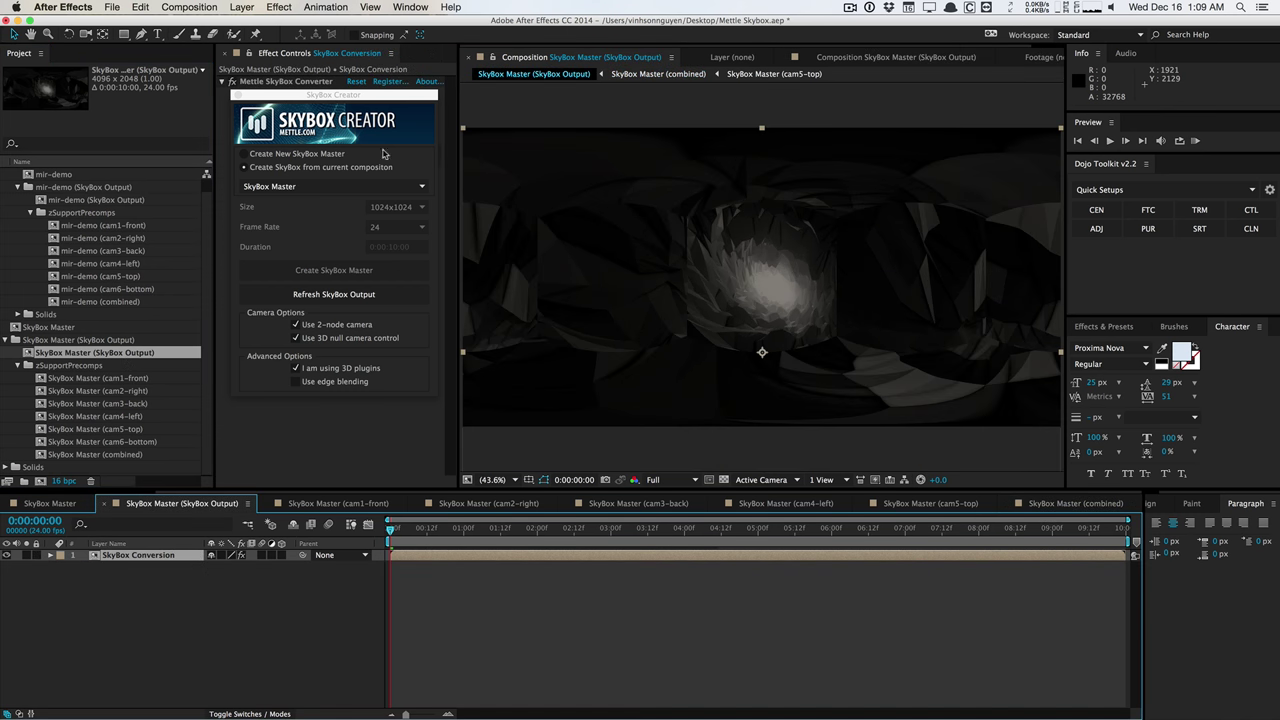
{"action": "left_click", "coordinate": [237, 95]}
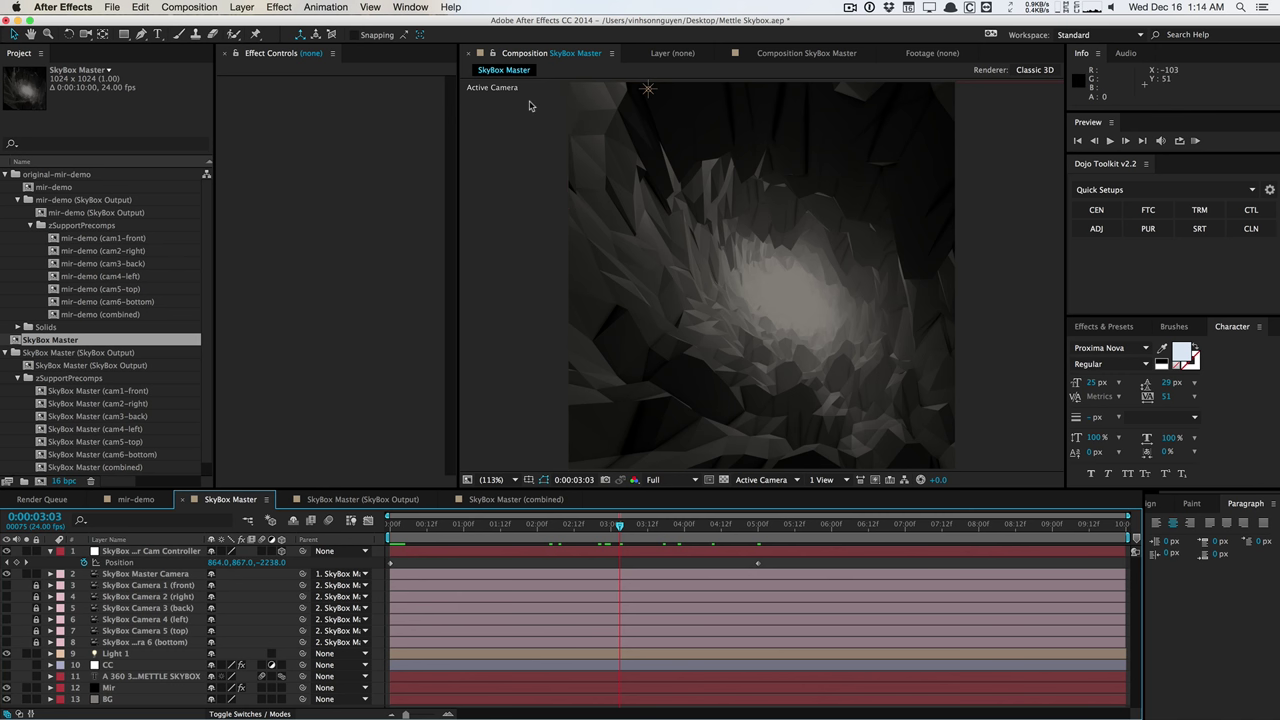
Enable the CC layer for a cool blue cave tint, check SkyBox Output, then return to SkyBox Master
{"action": "left_click", "coordinate": [8, 665]}
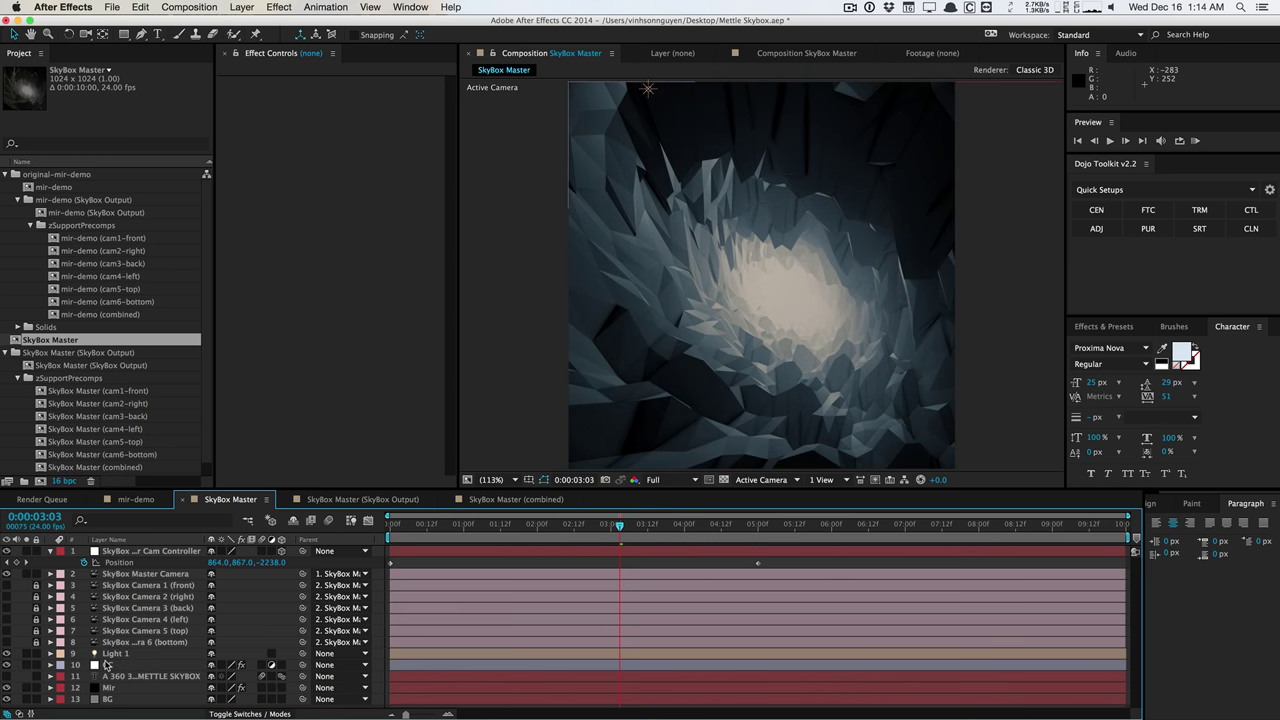
{"action": "left_click", "coordinate": [370, 498]}
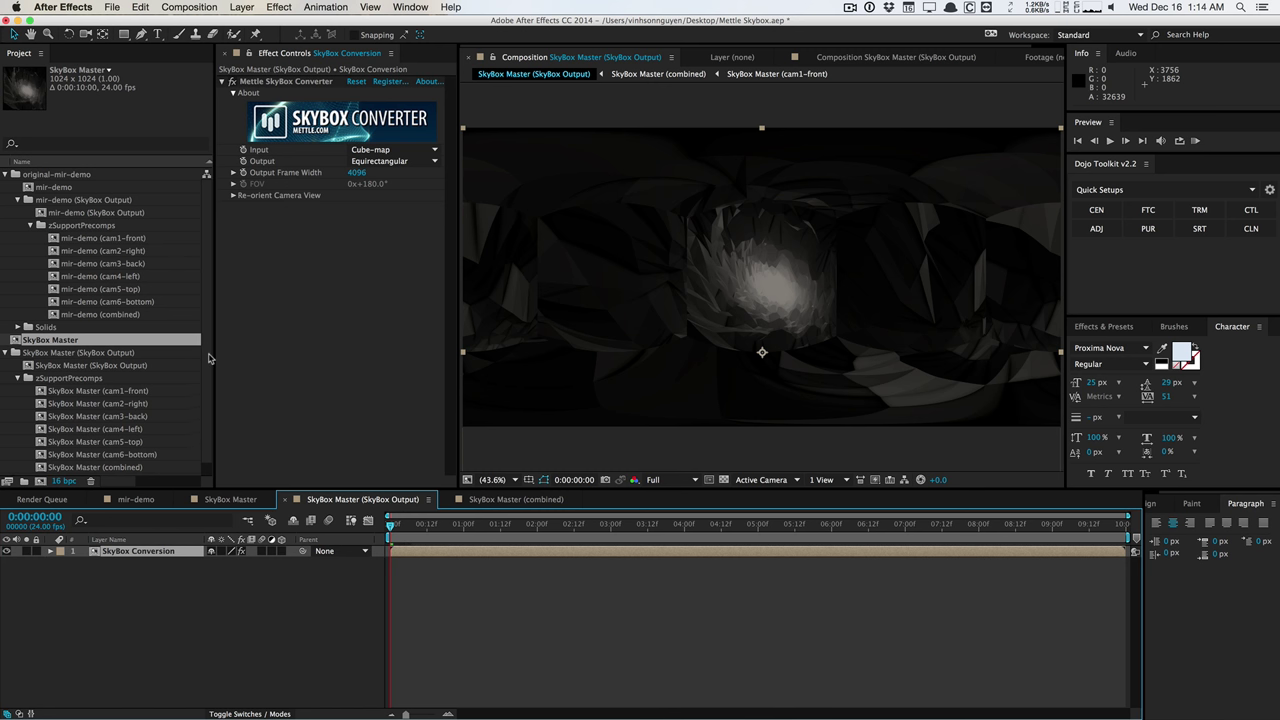
{"action": "scroll", "coordinate": [210, 360], "scroll_direction": "down", "scroll_amount": 1}
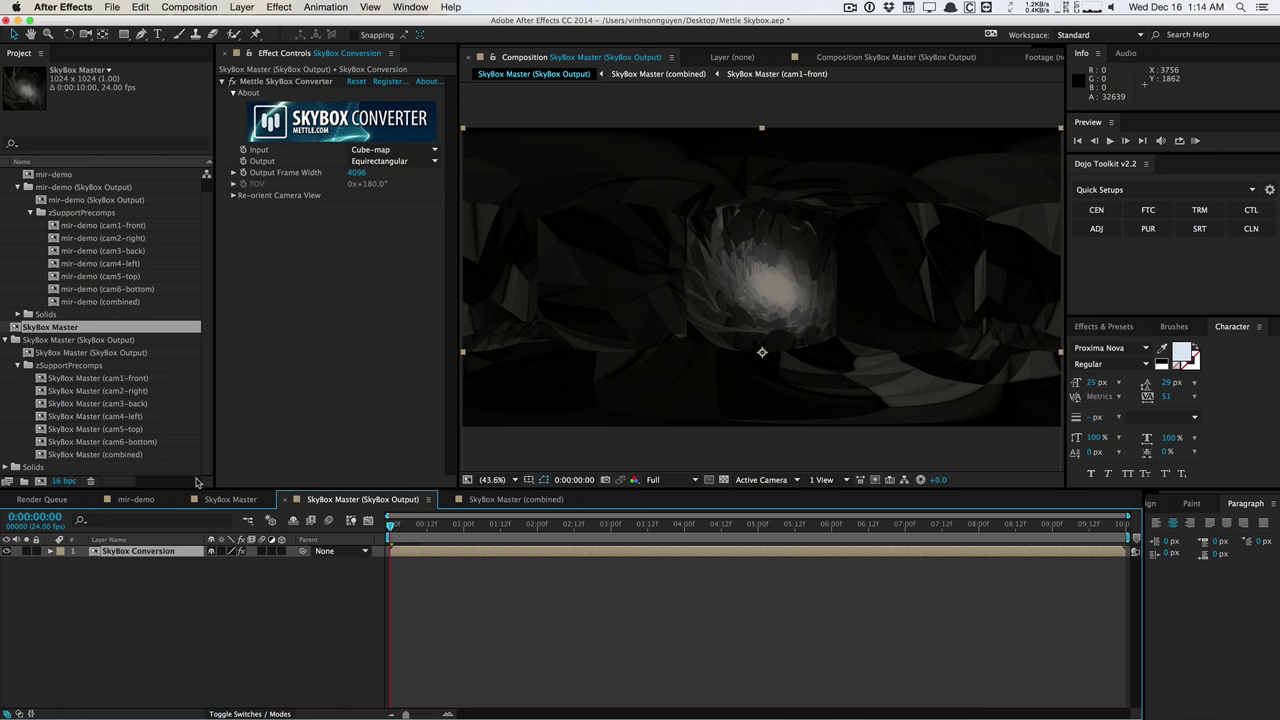
{"action": "left_click", "coordinate": [211, 503]}
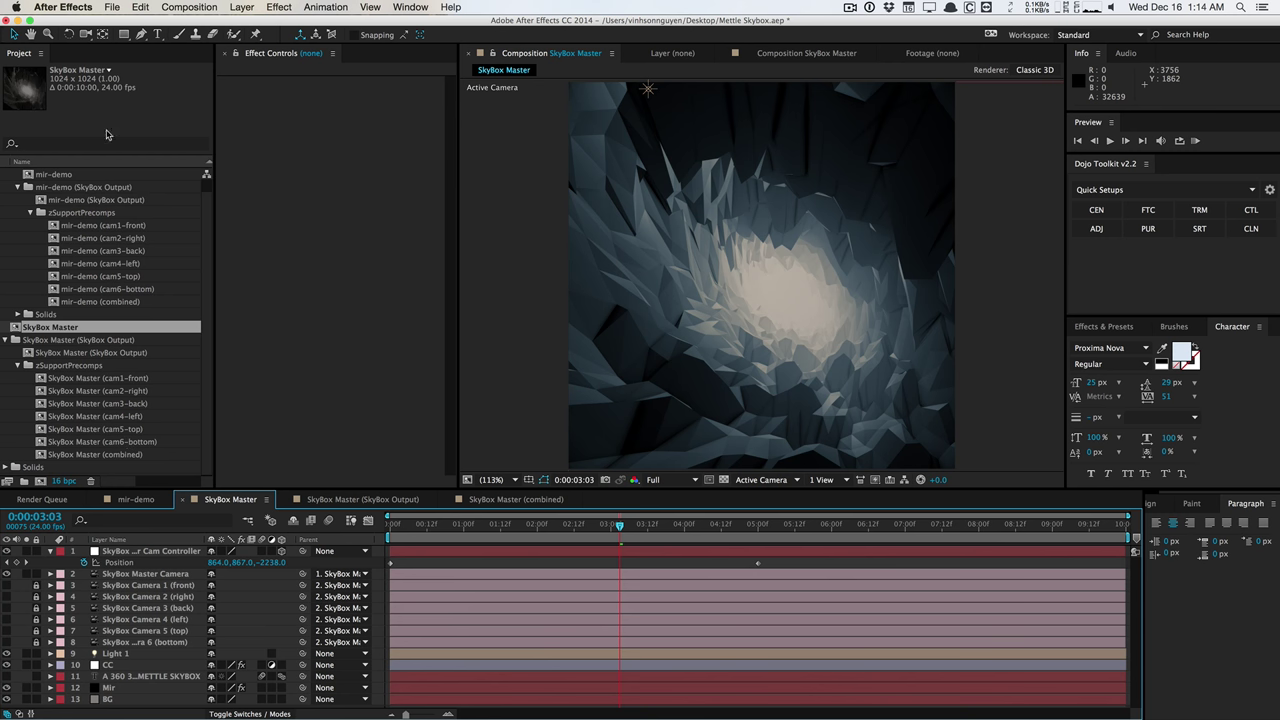
Run SkyBox Creator.jsx with 2-node camera and 3D null control, refreshing the output from SkyBox Master
{"action": "left_click", "coordinate": [113, 7]}
{"action": "mouse_move", "coordinate": [188, 378]}
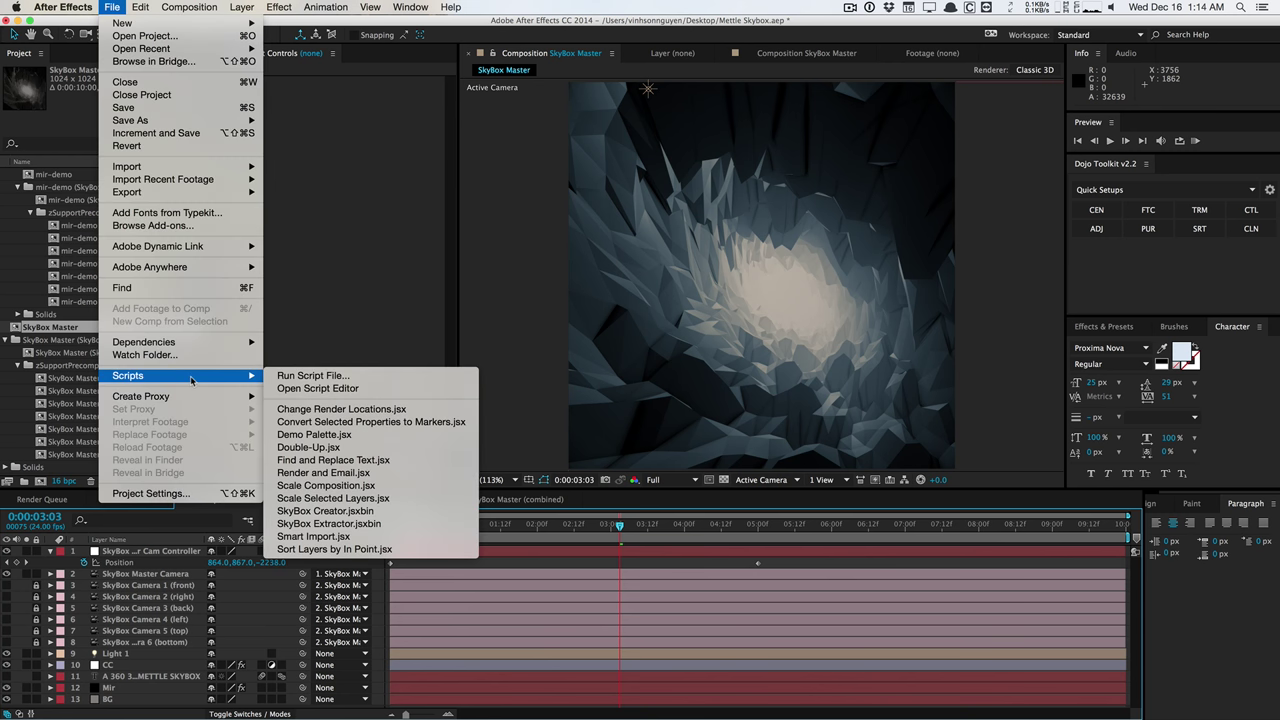
{"action": "left_click", "coordinate": [355, 512]}
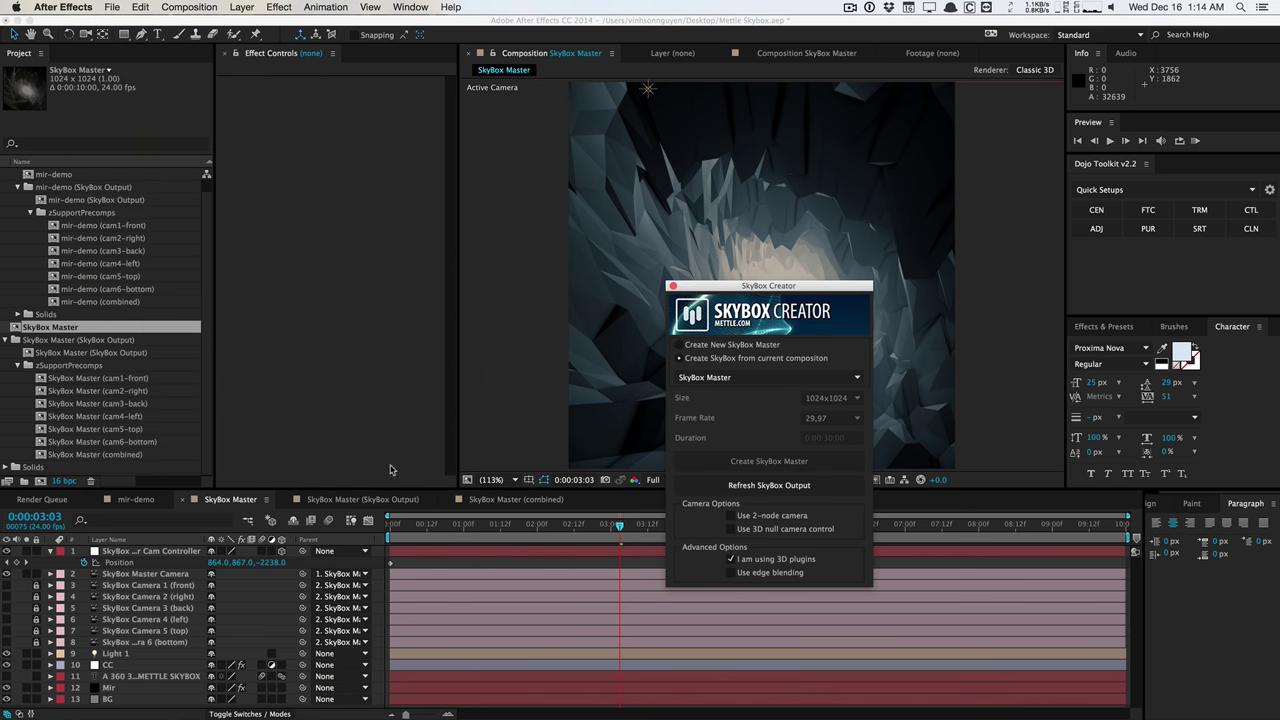
{"action": "left_click_drag", "start_coordinate": [796, 272], "coordinate": [397, 141]}
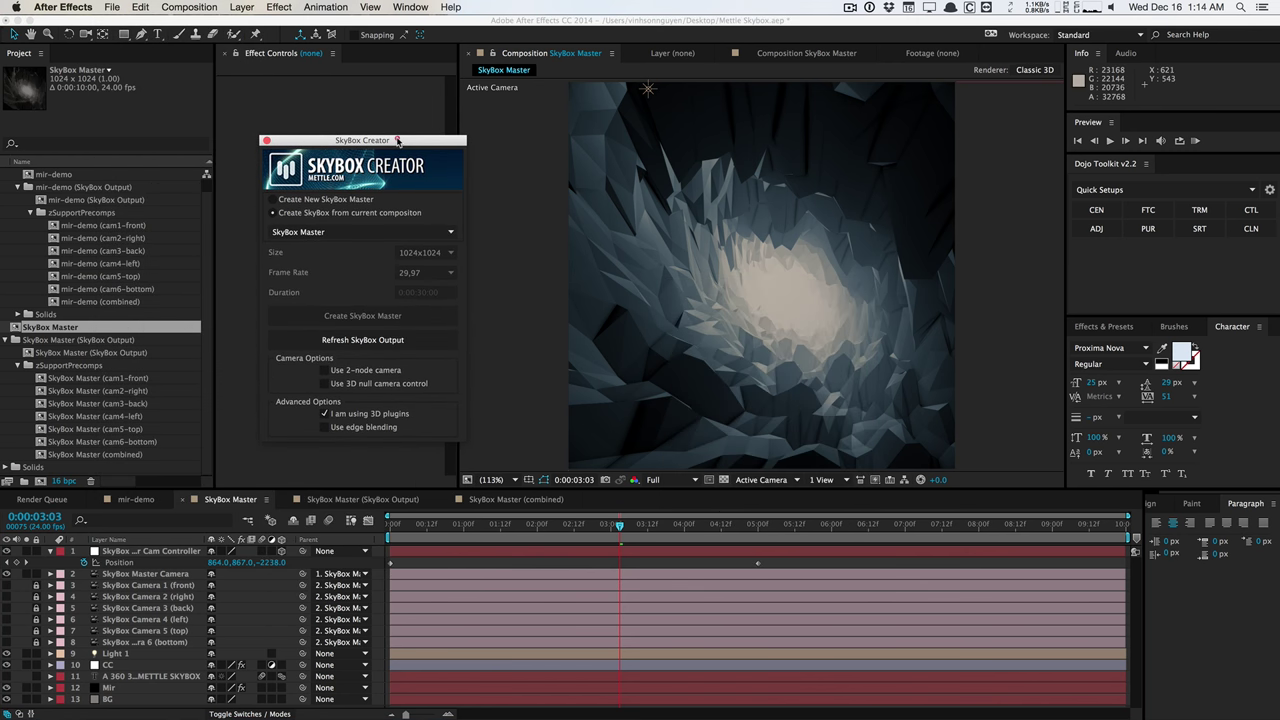
{"action": "left_click", "coordinate": [390, 369]}
{"action": "left_click", "coordinate": [366, 386]}
{"action": "left_click", "coordinate": [398, 232]}
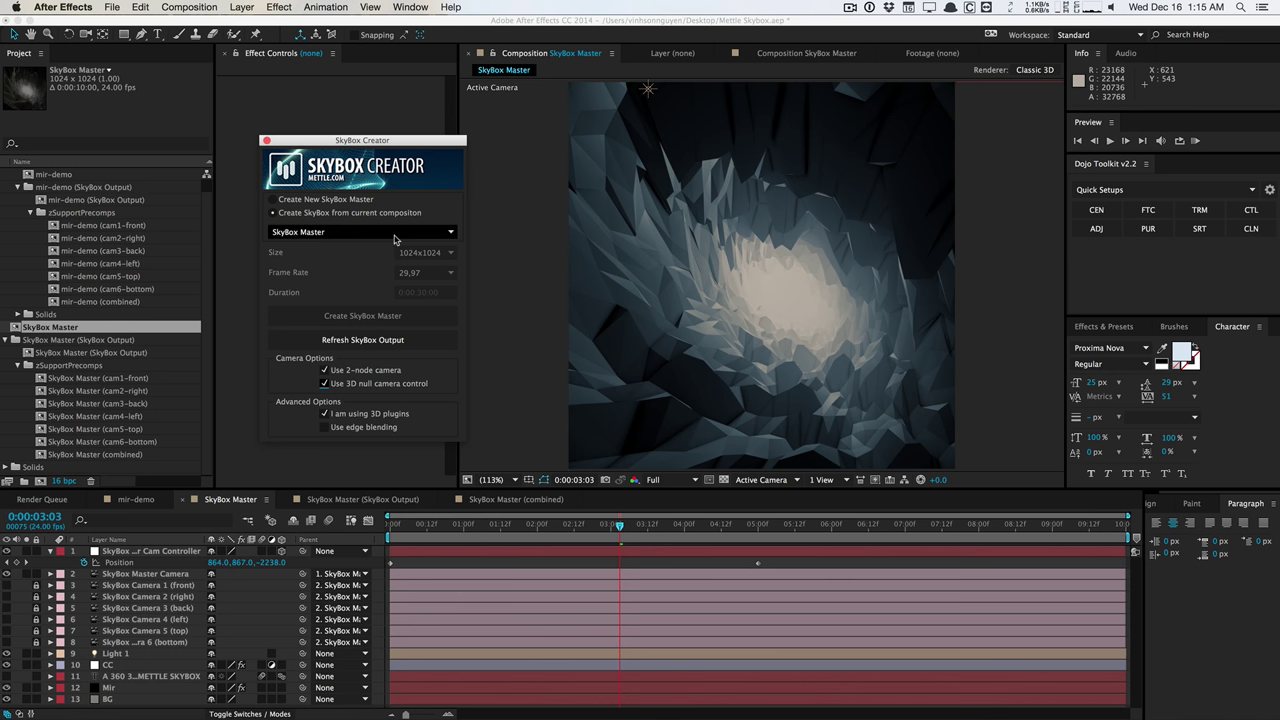
{"action": "left_click", "coordinate": [345, 354]}
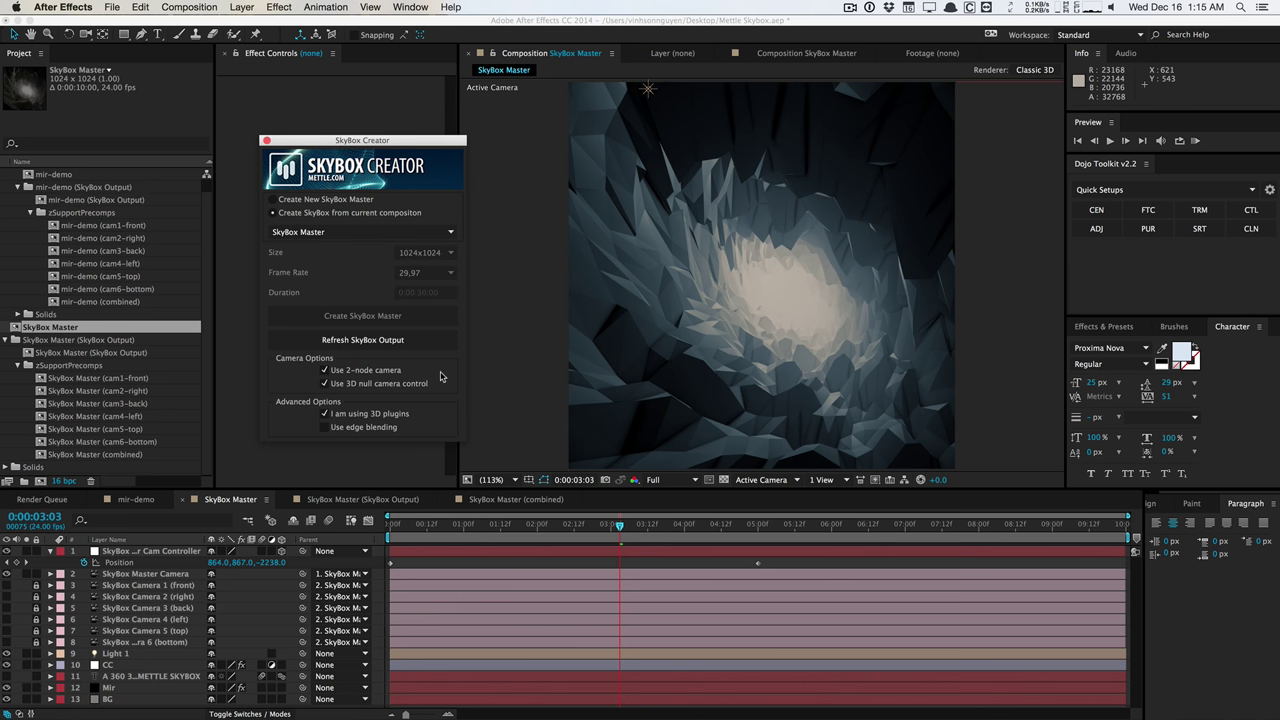
{"action": "left_click", "coordinate": [395, 352]}
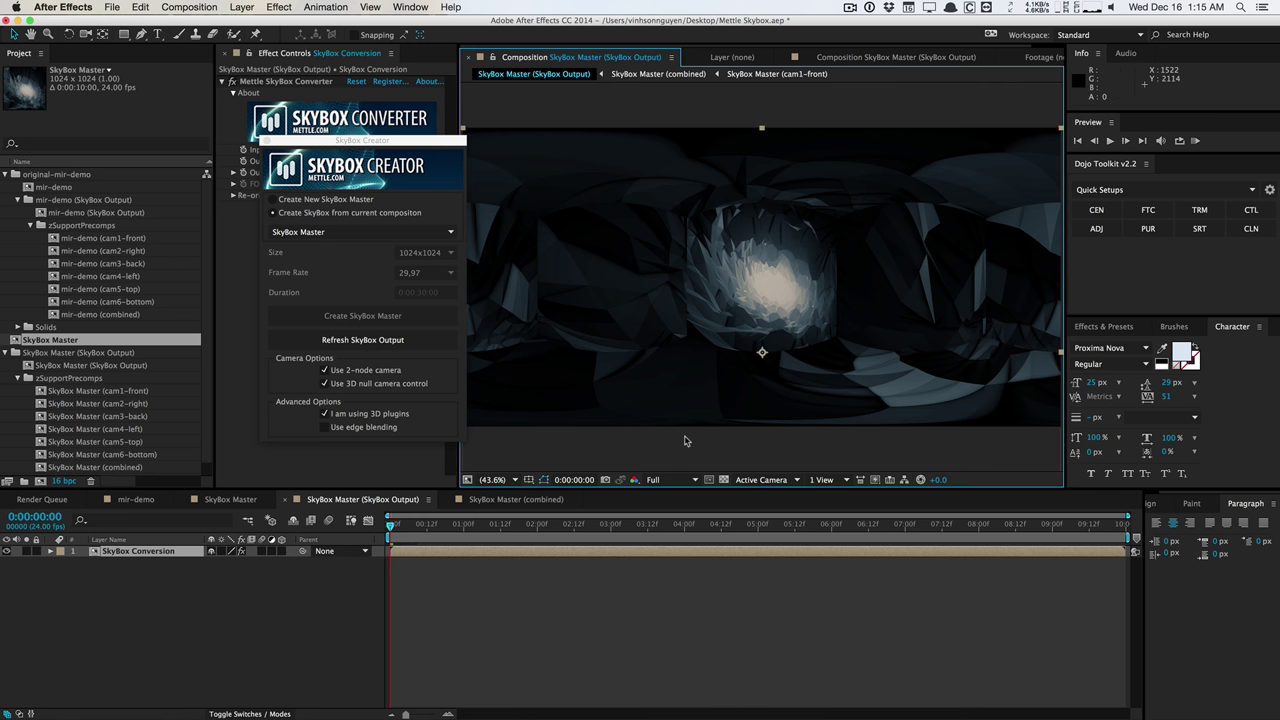
Turn off the CC layer in SkyBox Master, refresh SkyBox Output, and view its grey equirectangular render
{"action": "left_click", "coordinate": [215, 497]}
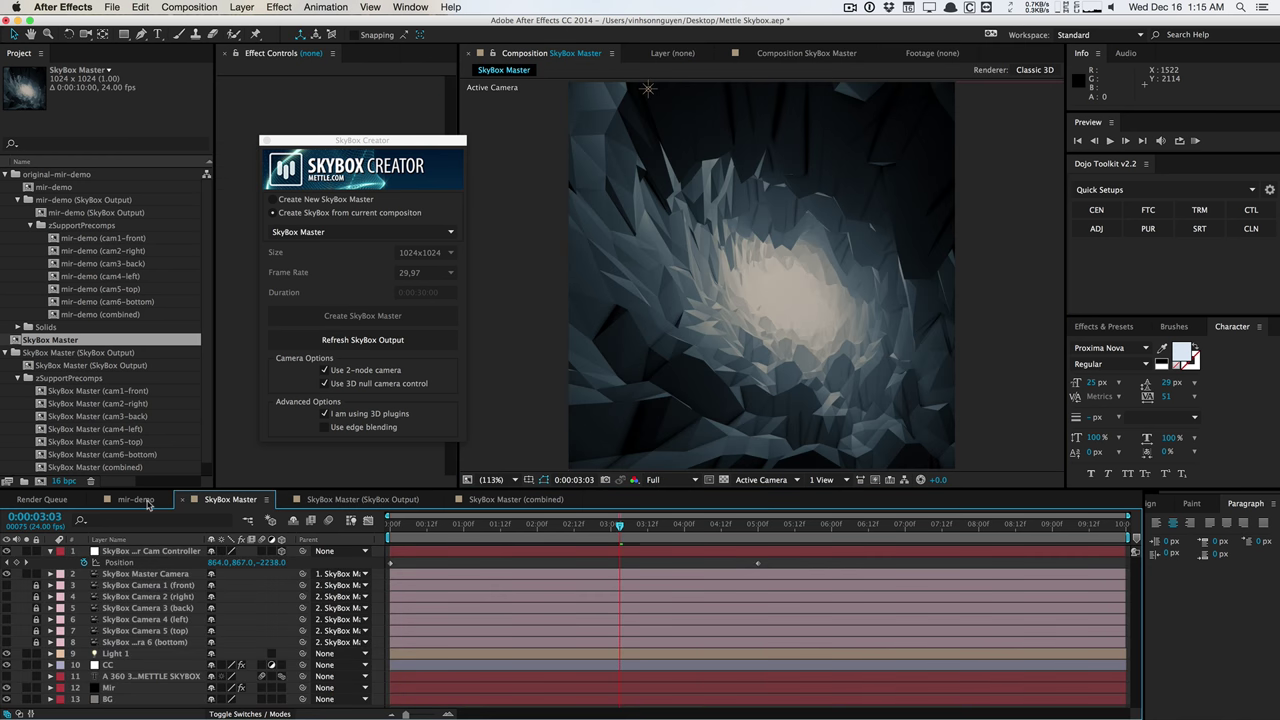
{"action": "left_click", "coordinate": [114, 665]}
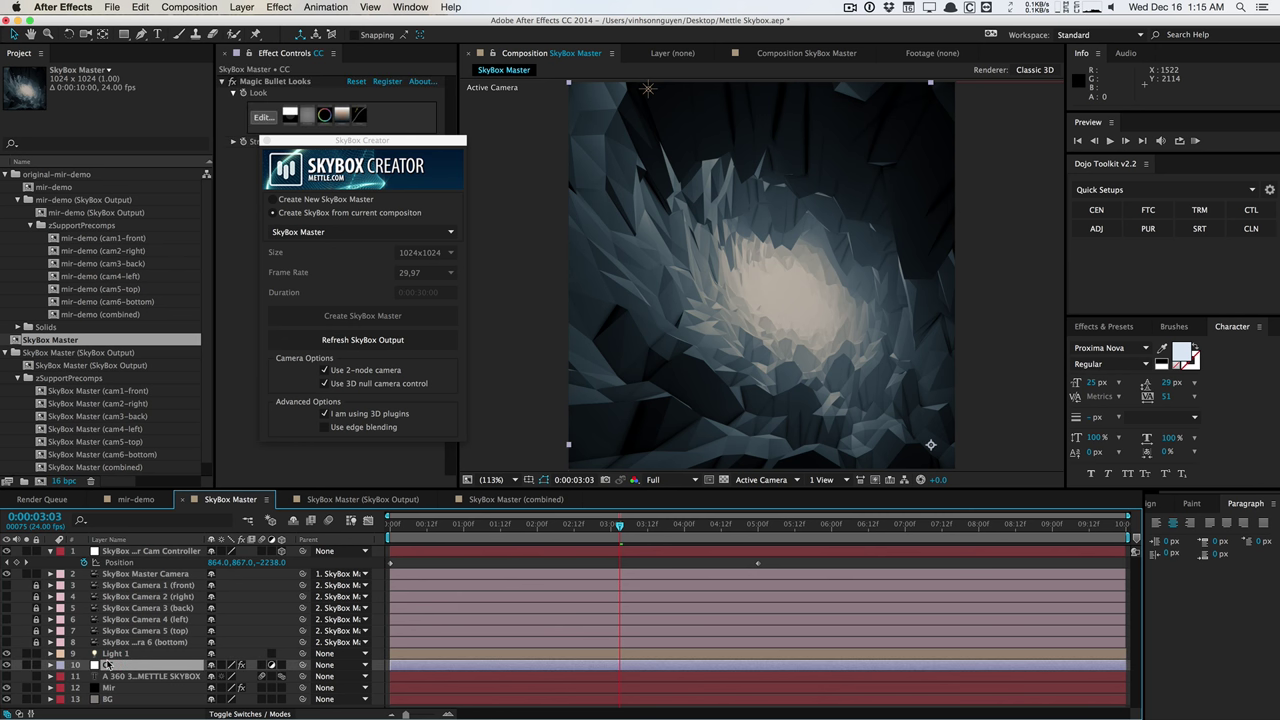
{"action": "left_click", "coordinate": [6, 665]}
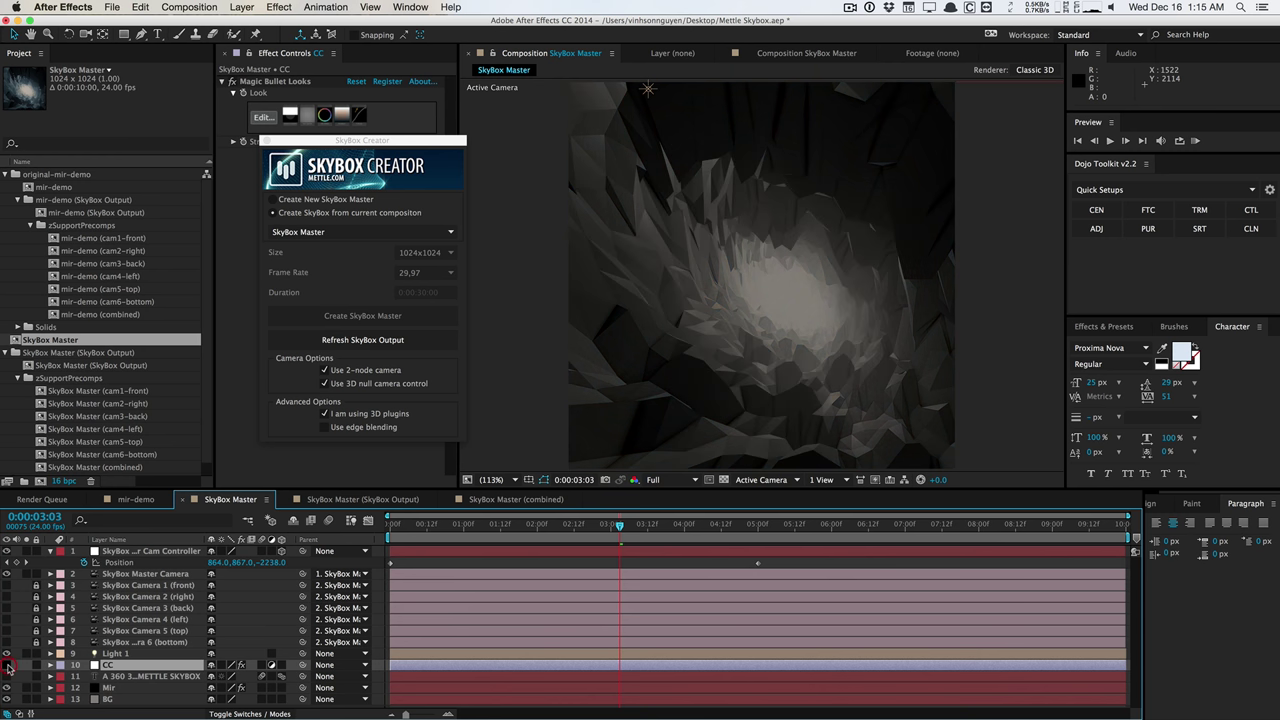
{"action": "left_click", "coordinate": [378, 339]}
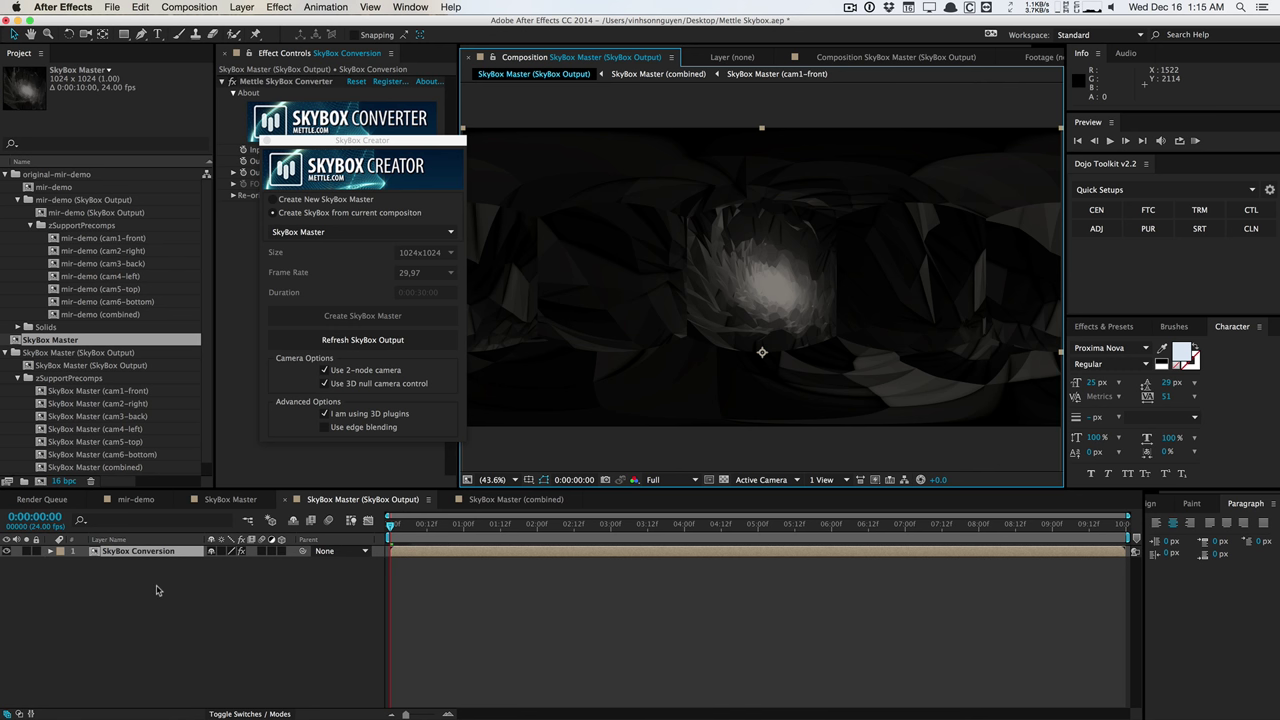
{"action": "left_click", "coordinate": [233, 500]}
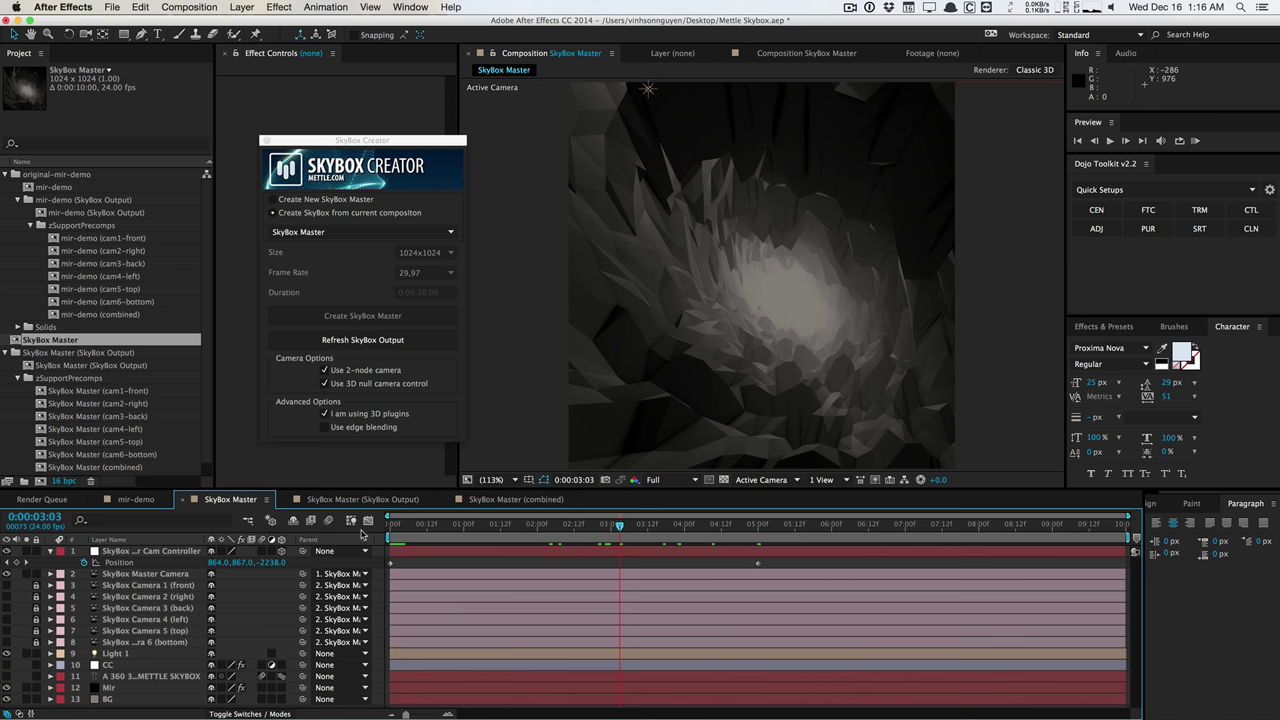
{"action": "left_click", "coordinate": [386, 498]}
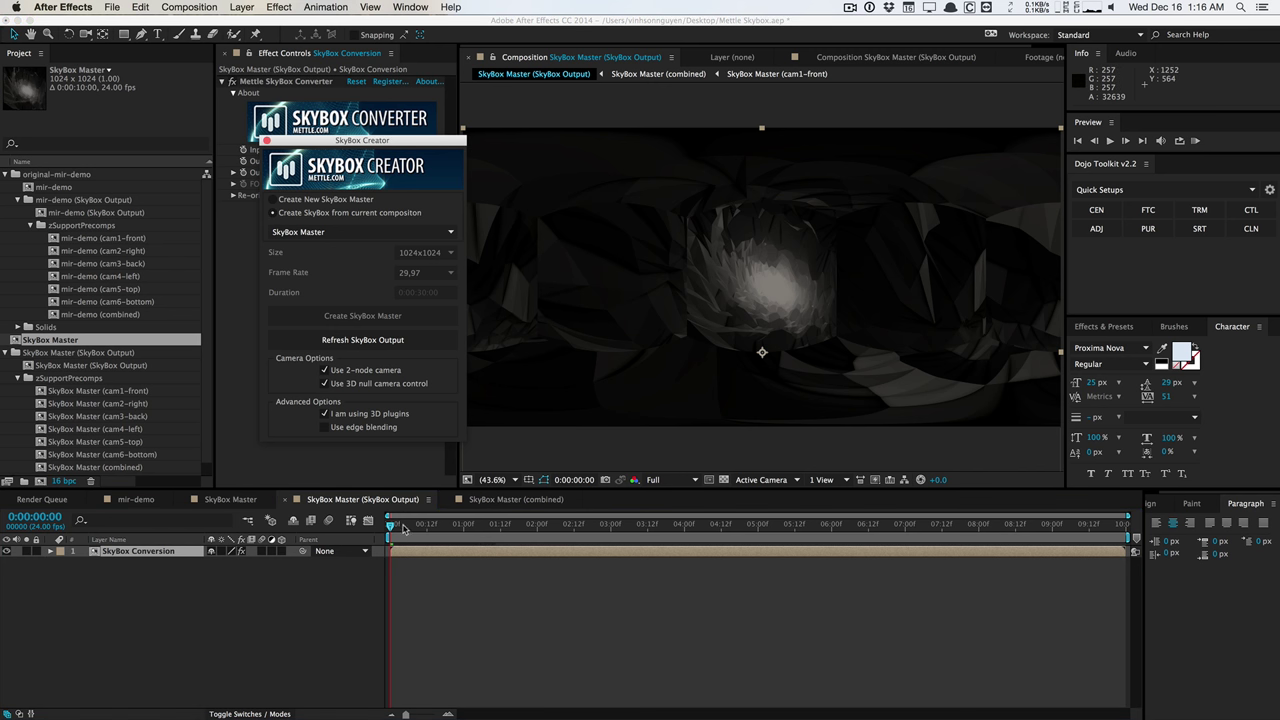
Move the SkyBox Output playhead to 0:00:04:10 and close the SkyBox Creator window
{"action": "left_click_drag", "start_coordinate": [396, 525], "coordinate": [462, 527]}
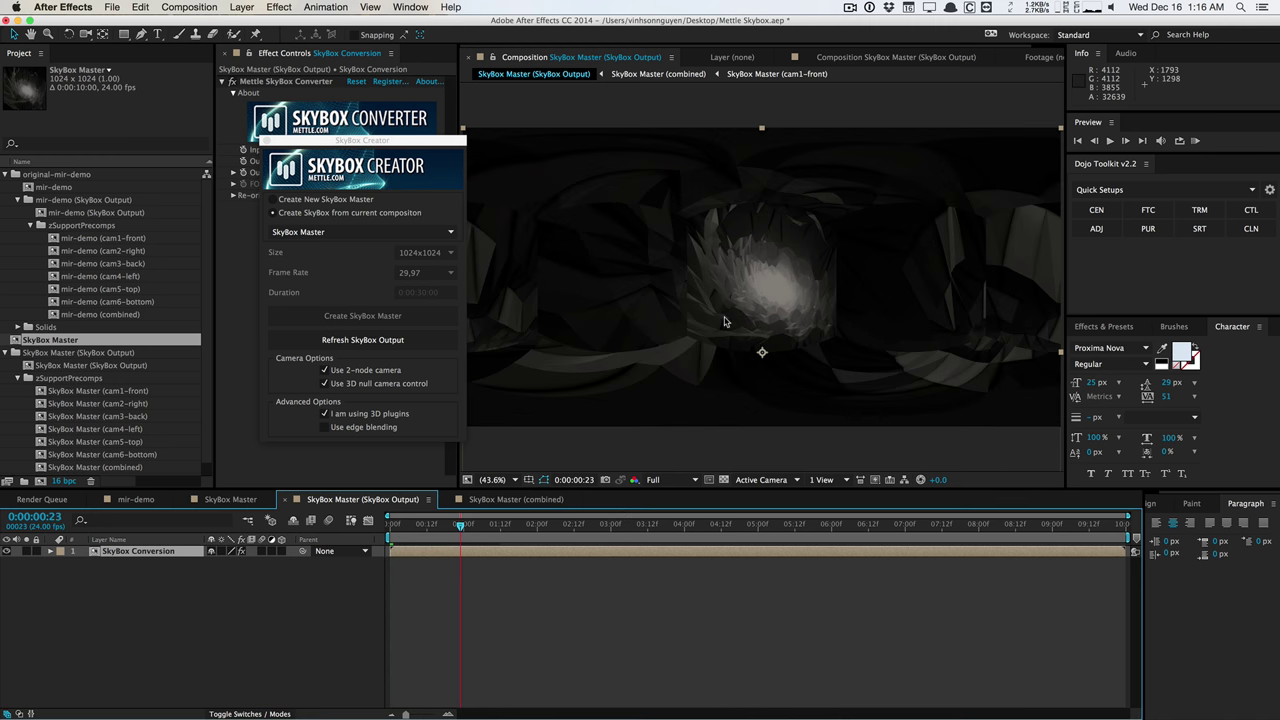
{"action": "left_click", "coordinate": [705, 527]}
{"action": "left_click", "coordinate": [705, 526]}
{"action": "key", "text": "Page_Down"}
{"action": "key", "text": "Page_Down"}
{"action": "key", "text": "Page_Down"}
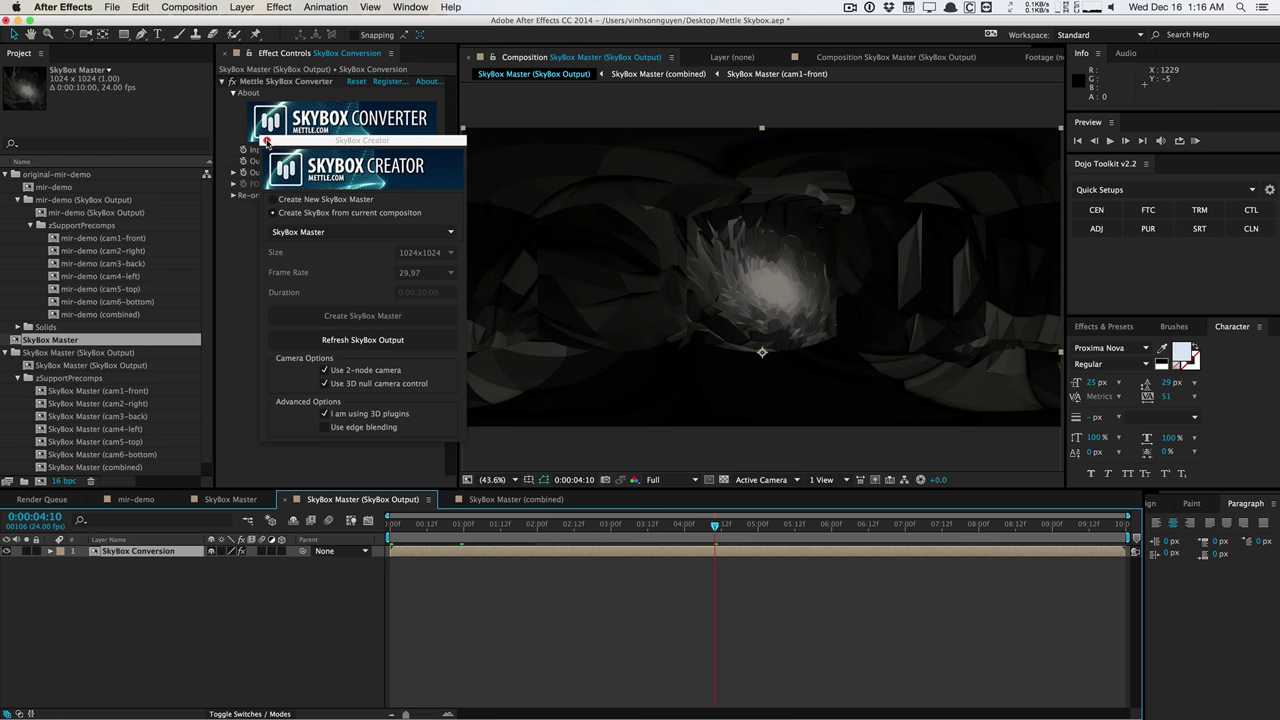
{"action": "left_click", "coordinate": [267, 142]}
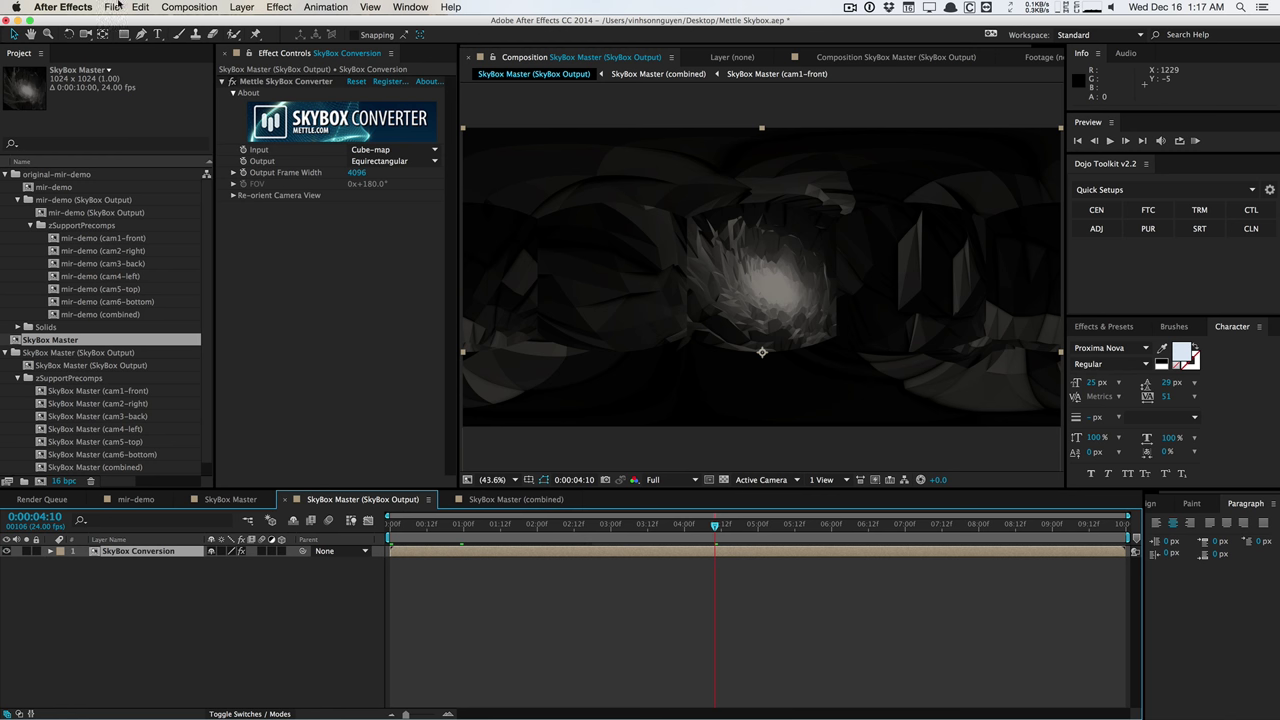
Add the SkyBox Output comp to the Adobe Media Encoder queue from File > Export
{"action": "left_click", "coordinate": [112, 7]}
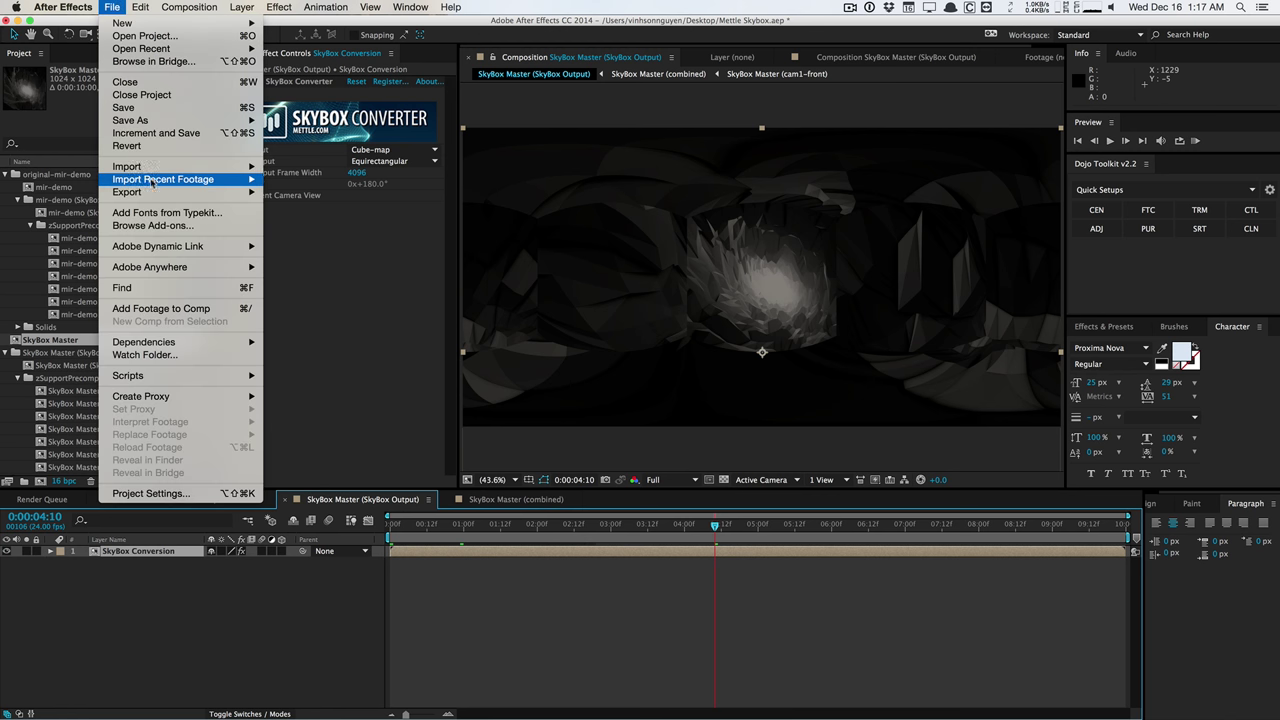
{"action": "mouse_move", "coordinate": [232, 192]}
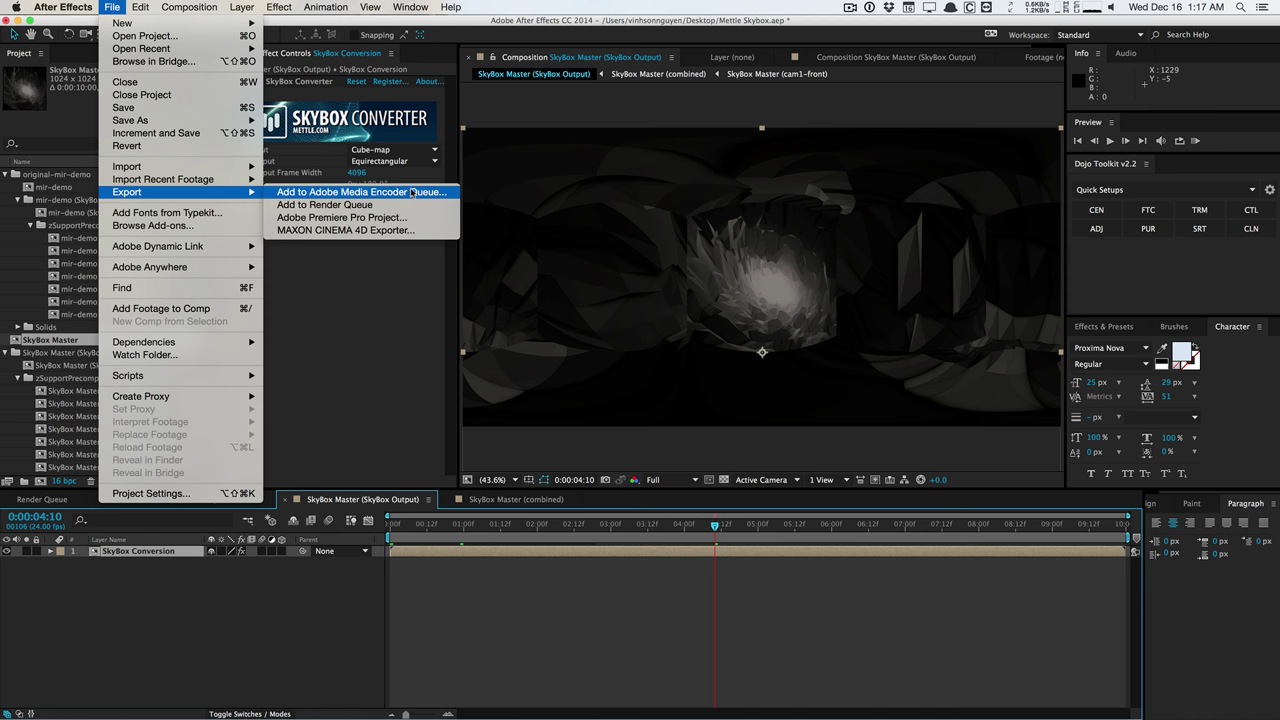
{"action": "left_click", "coordinate": [425, 191]}
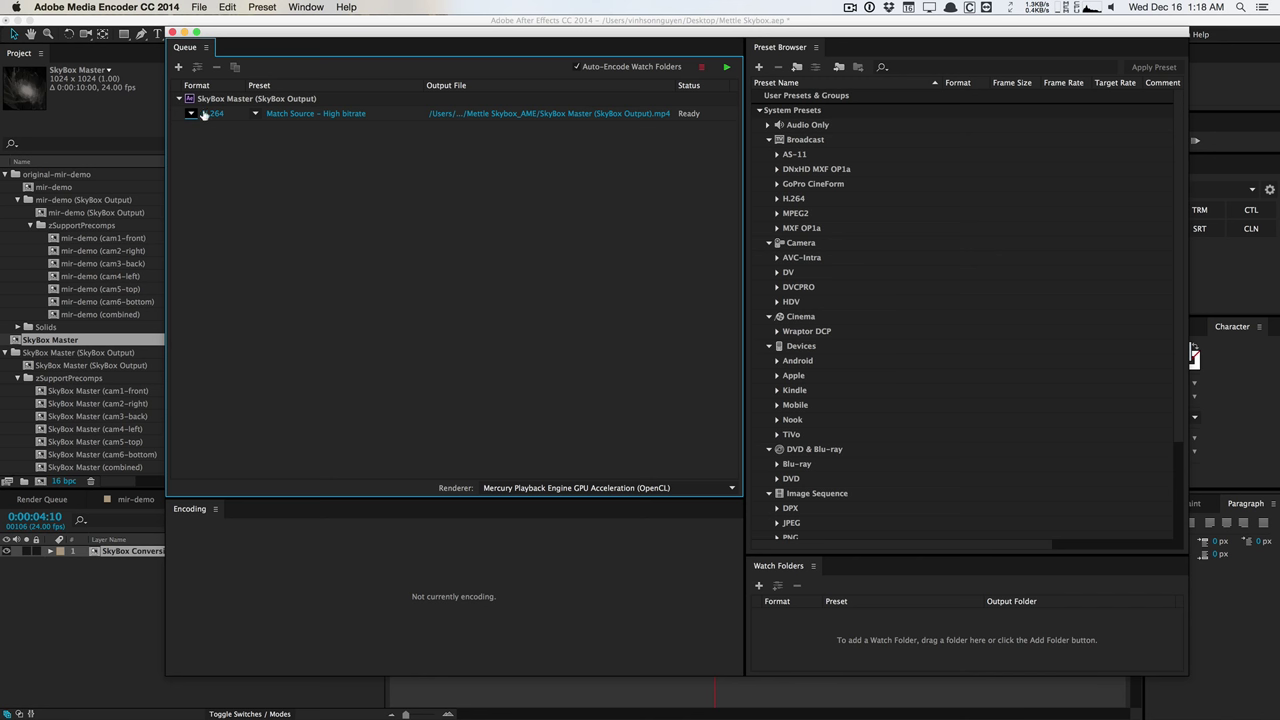
Keep H.264 as the output format of the queued SkyBox Output
{"action": "left_click", "coordinate": [191, 113]}
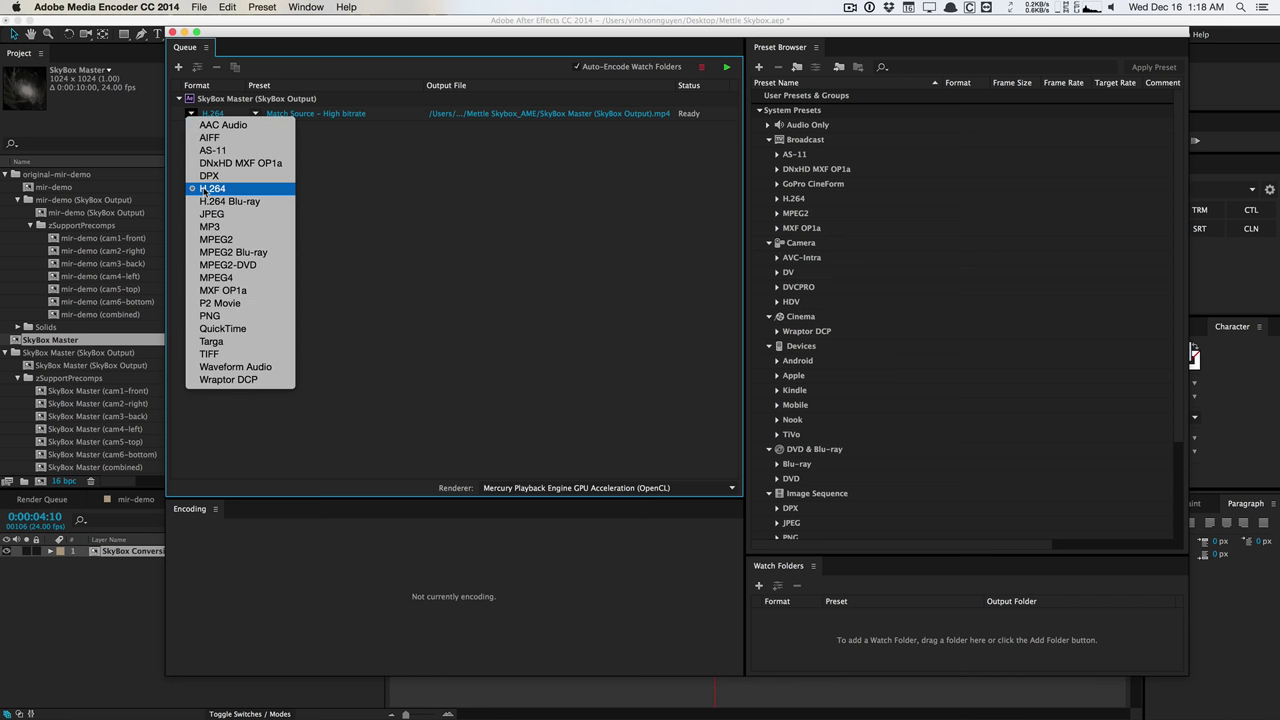
{"action": "left_click", "coordinate": [198, 188]}
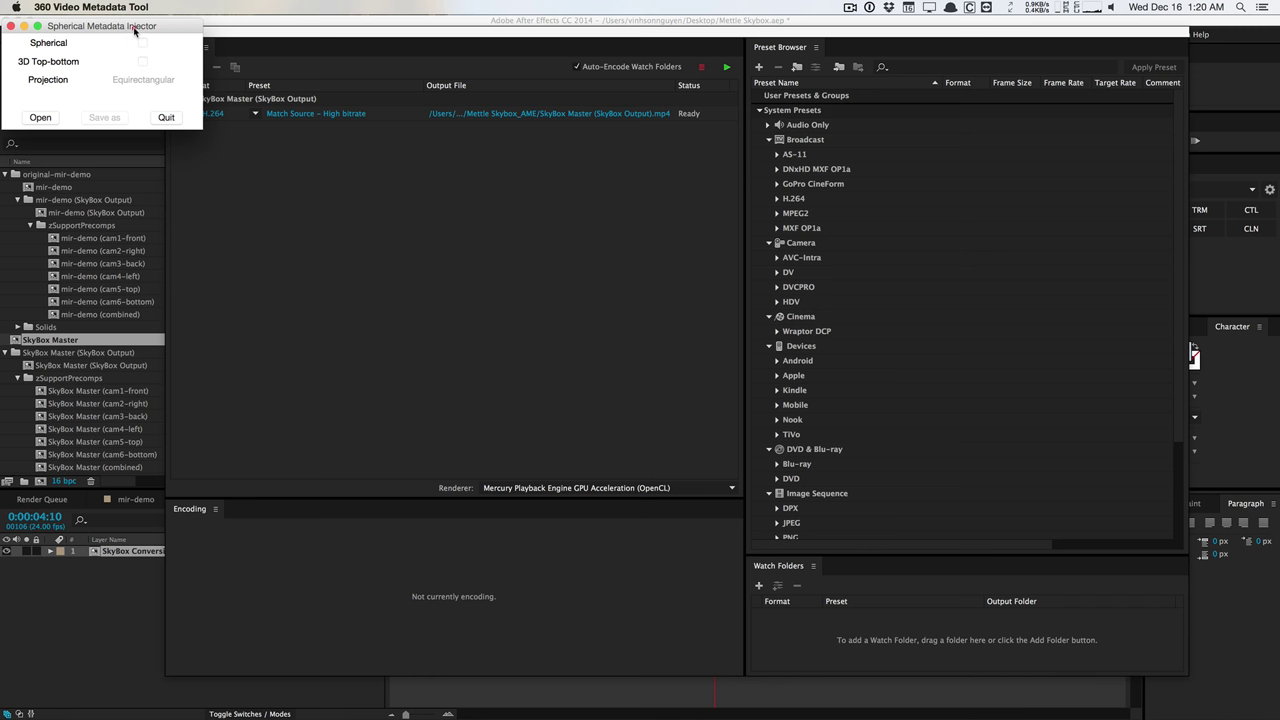
Tick Spherical in the metadata injector, then bring After Effects back to the front
{"action": "left_click_drag", "start_coordinate": [166, 28], "coordinate": [431, 150]}
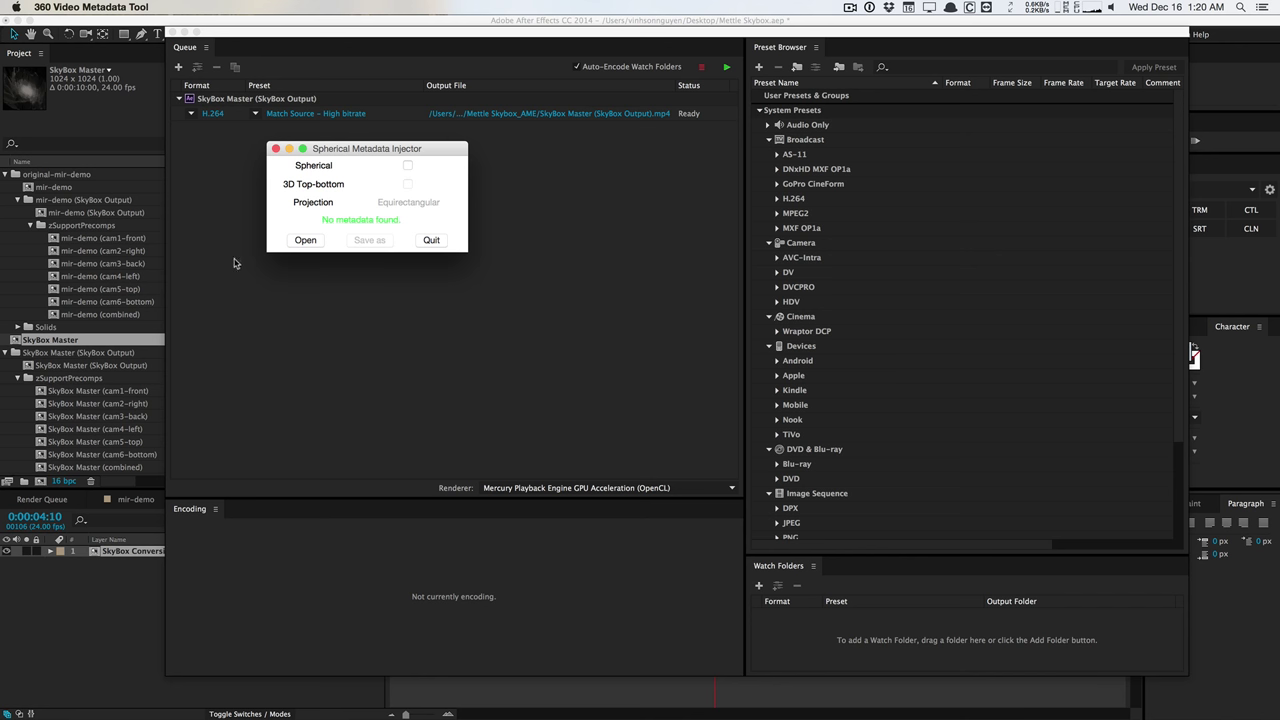
{"action": "left_click", "coordinate": [407, 166]}
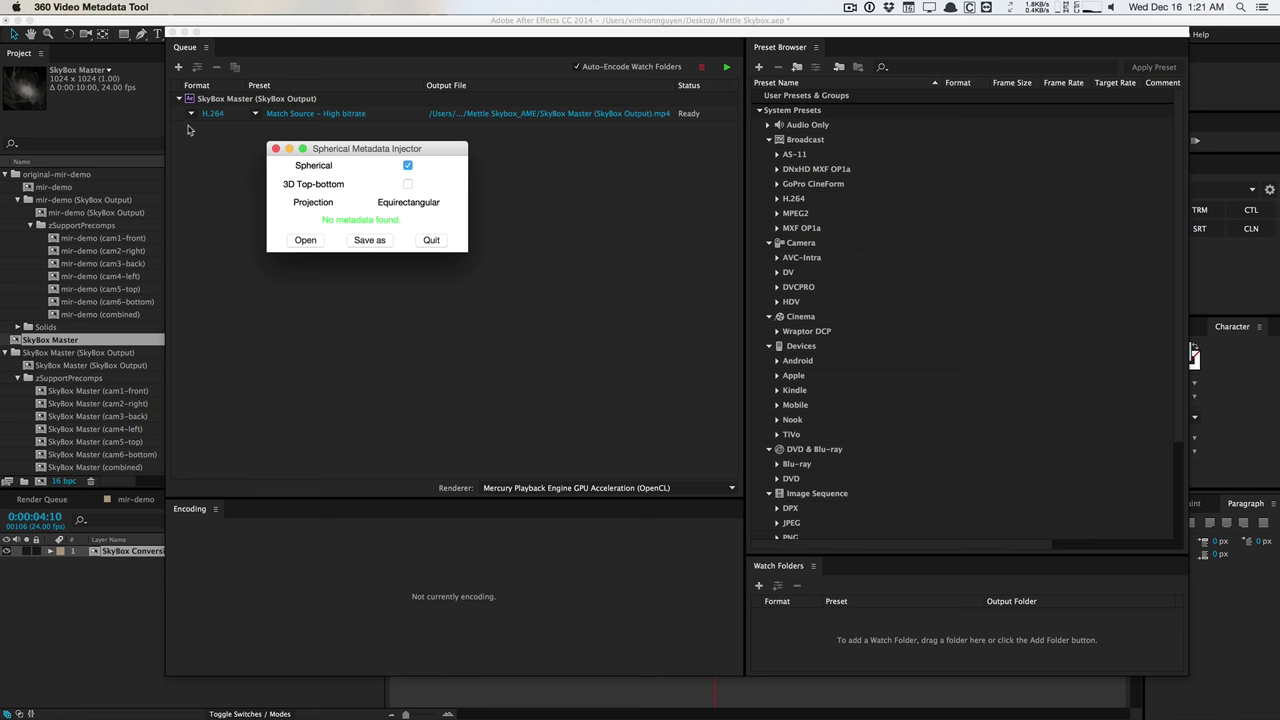
{"action": "left_click", "coordinate": [136, 111]}
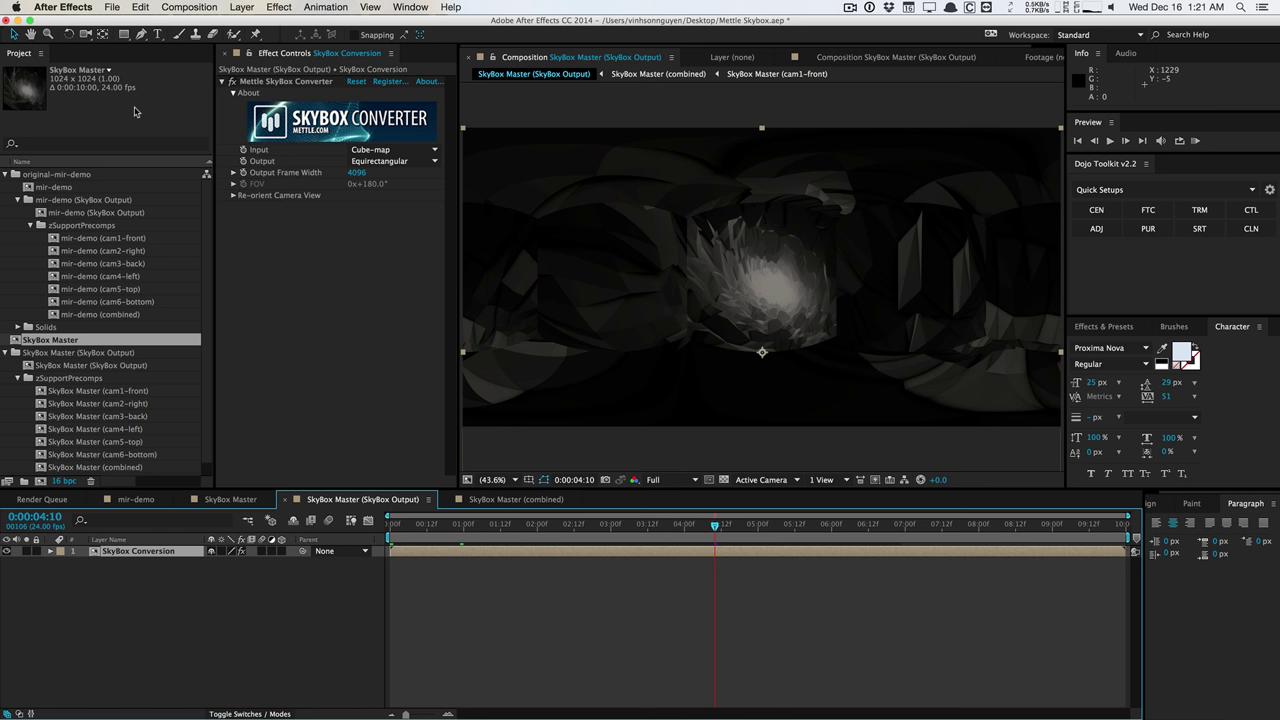